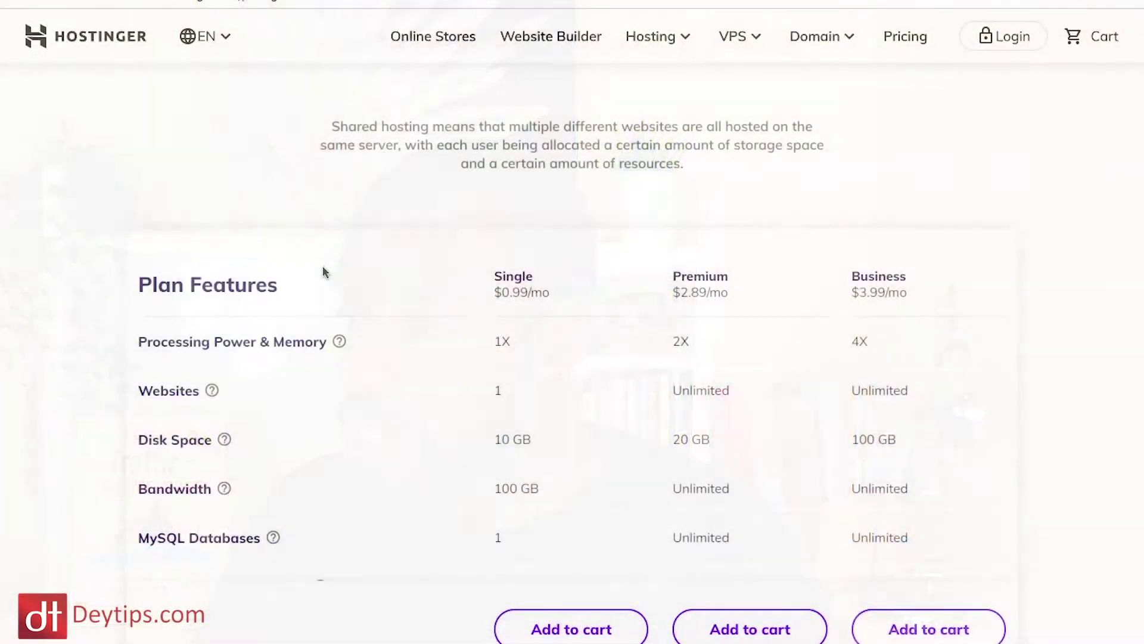
# Step: Compare plan features down the table: Single 10 GB, Premium 20 GB, Business 100 GB with daily backups
pyautogui.scroll(1, 323, 266)
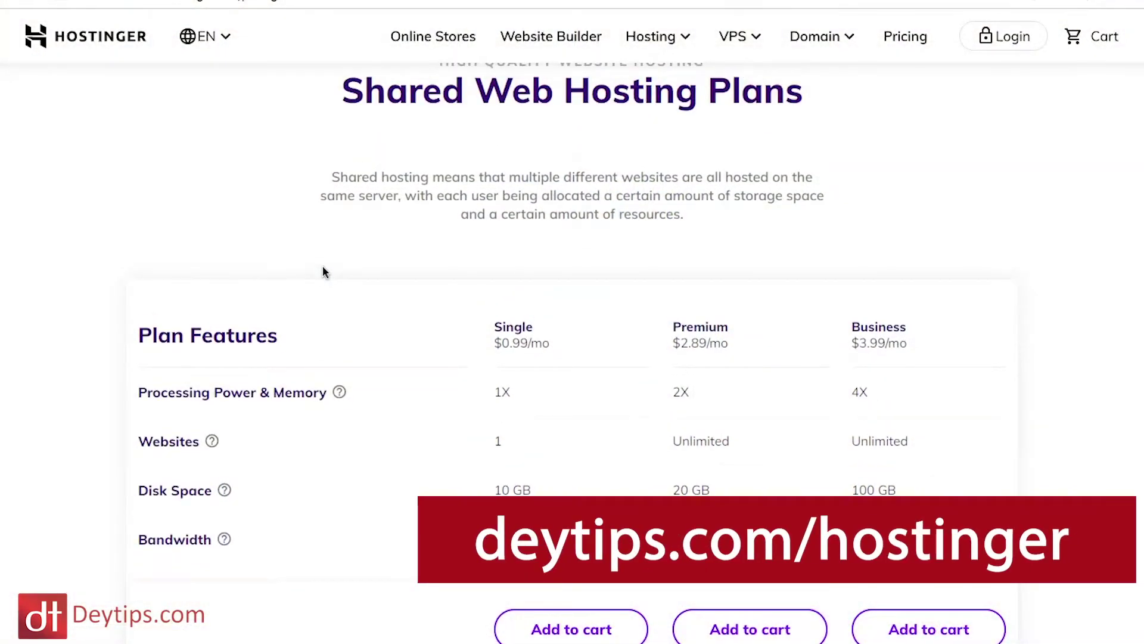
pyautogui.scroll(1, 323, 268)
pyautogui.scroll(-2, 323, 269)
pyautogui.scroll(-2, 323, 269)
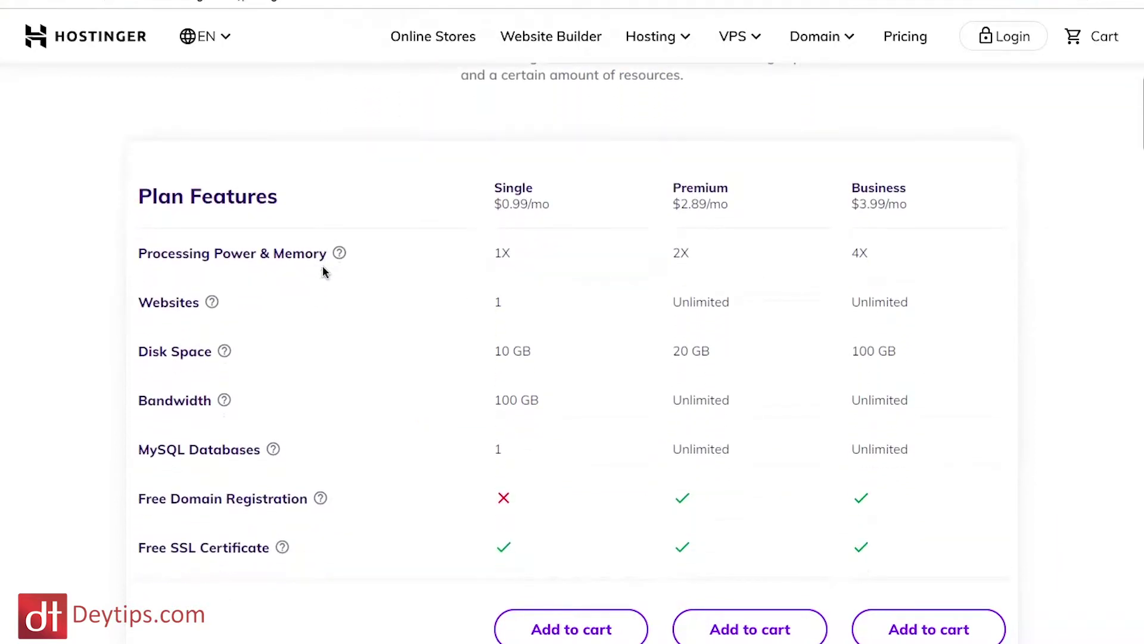
pyautogui.click(483, 187)
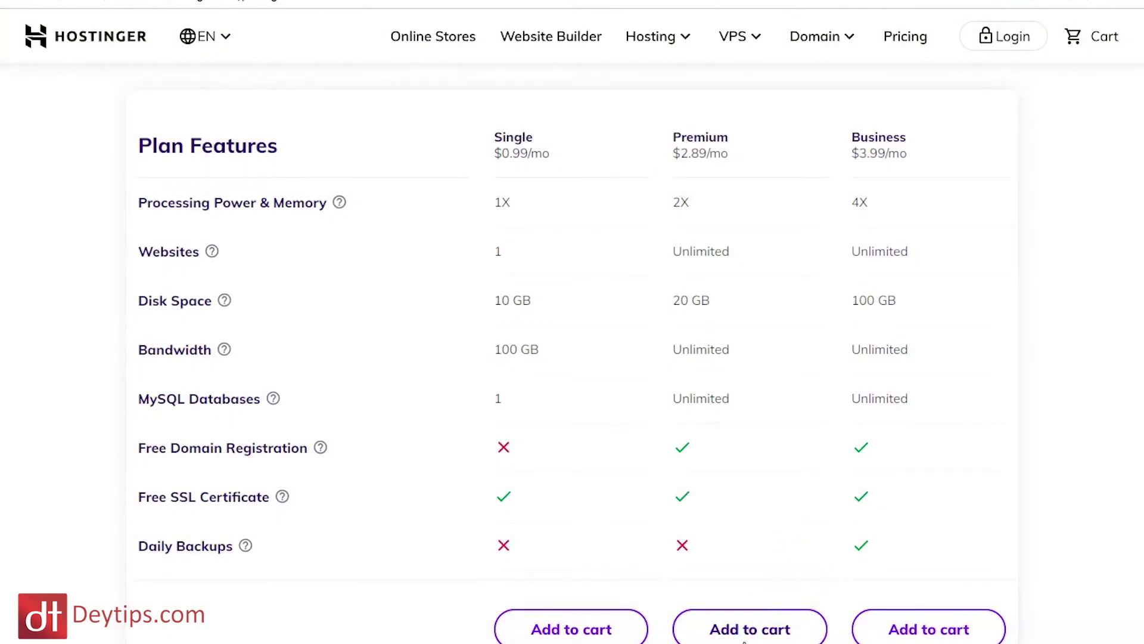
# Step: Add the 48-month Premium plan to the cart, apply a discount coupon, and check out at $154.81
pyautogui.click(744, 639)
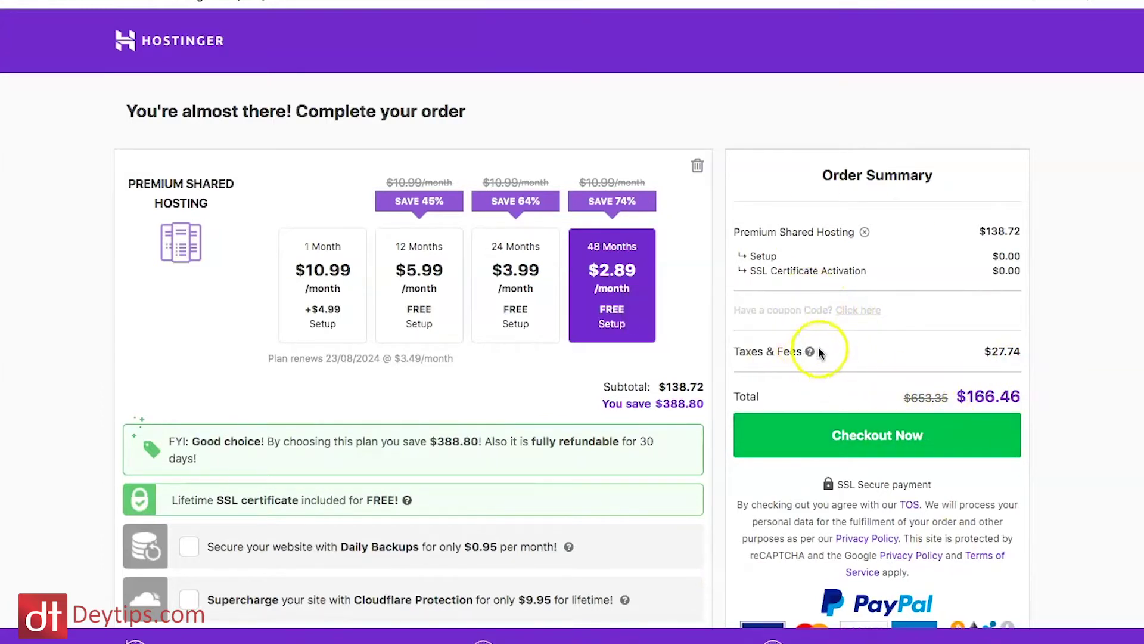
pyautogui.click(858, 311)
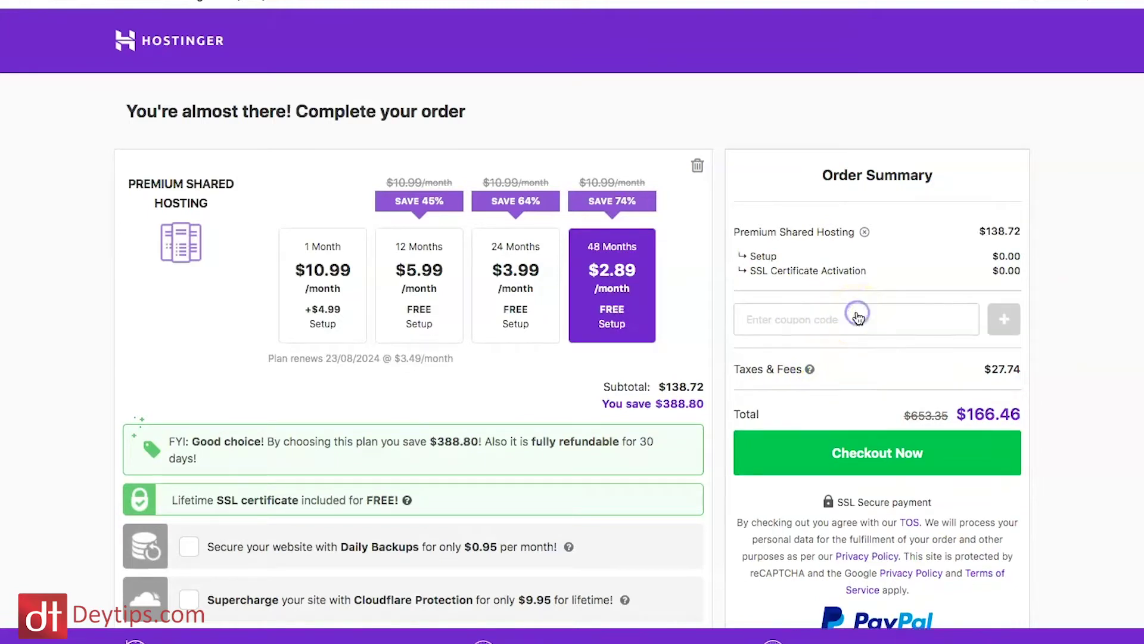
pyautogui.click(811, 314)
pyautogui.write('SAMDEY')
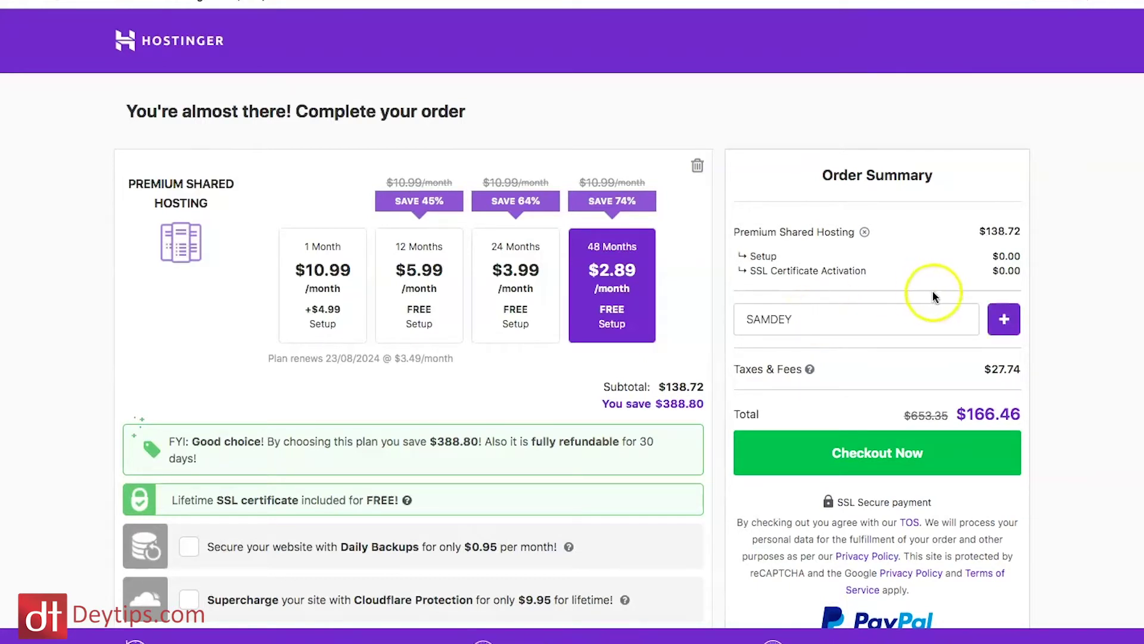
pyautogui.click(1005, 320)
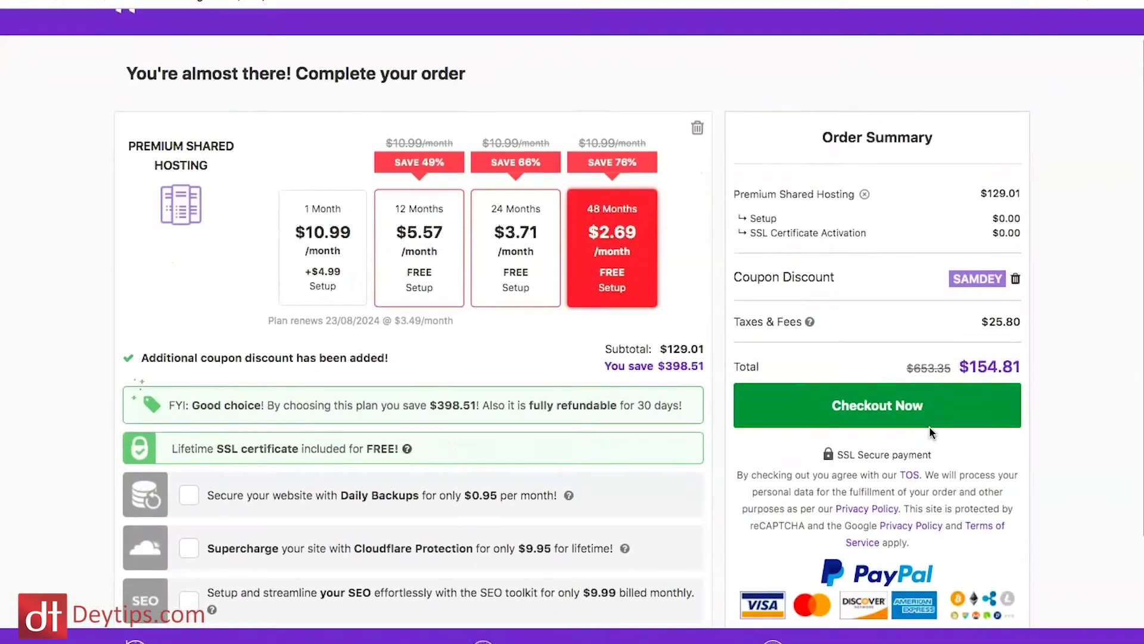
pyautogui.click(932, 400)
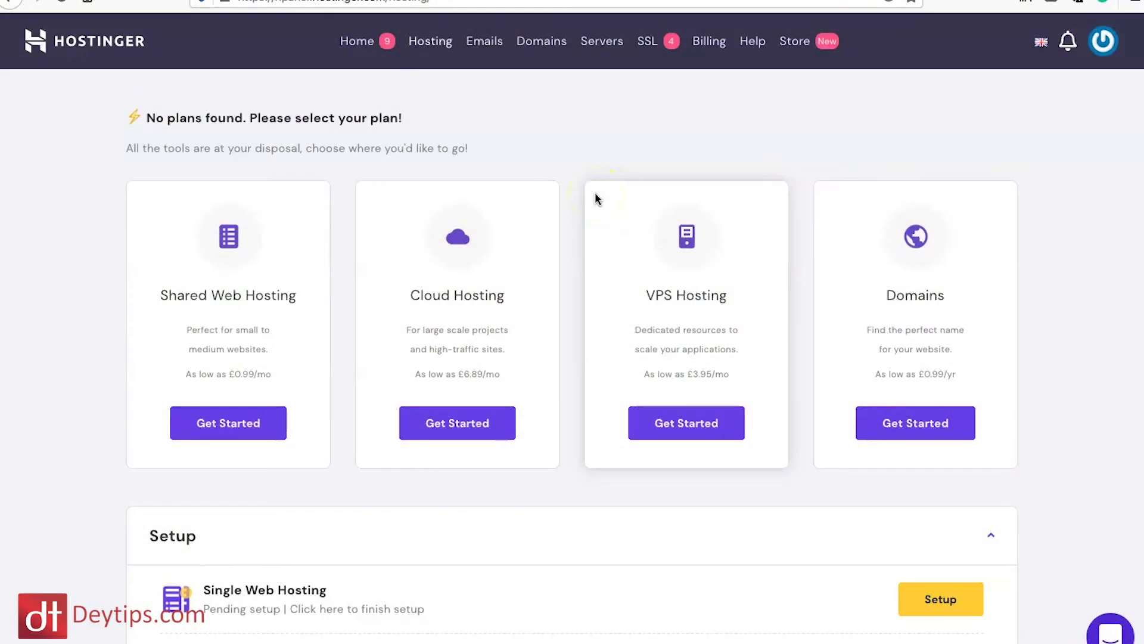
# Step: Scroll hPanel's Hosting page to the Setup list of pending plans
pyautogui.scroll(-2, 1039, 357)
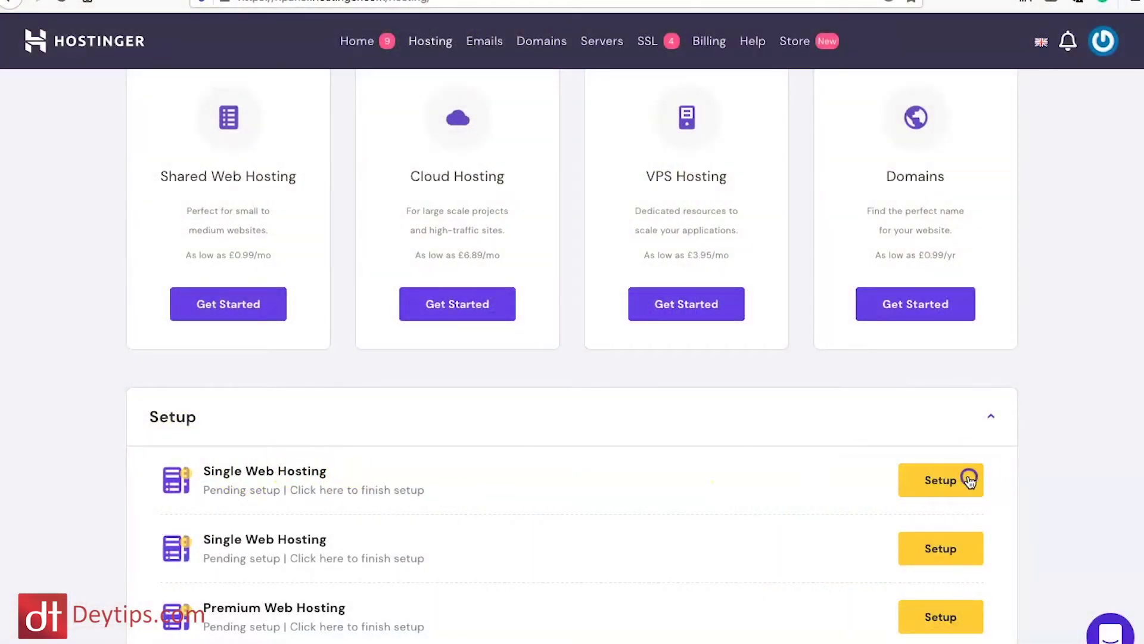
# Step: Set up the pending Single Web Hosting plan using the existing domain deytipsmembers.co.uk
pyautogui.click(969, 481)
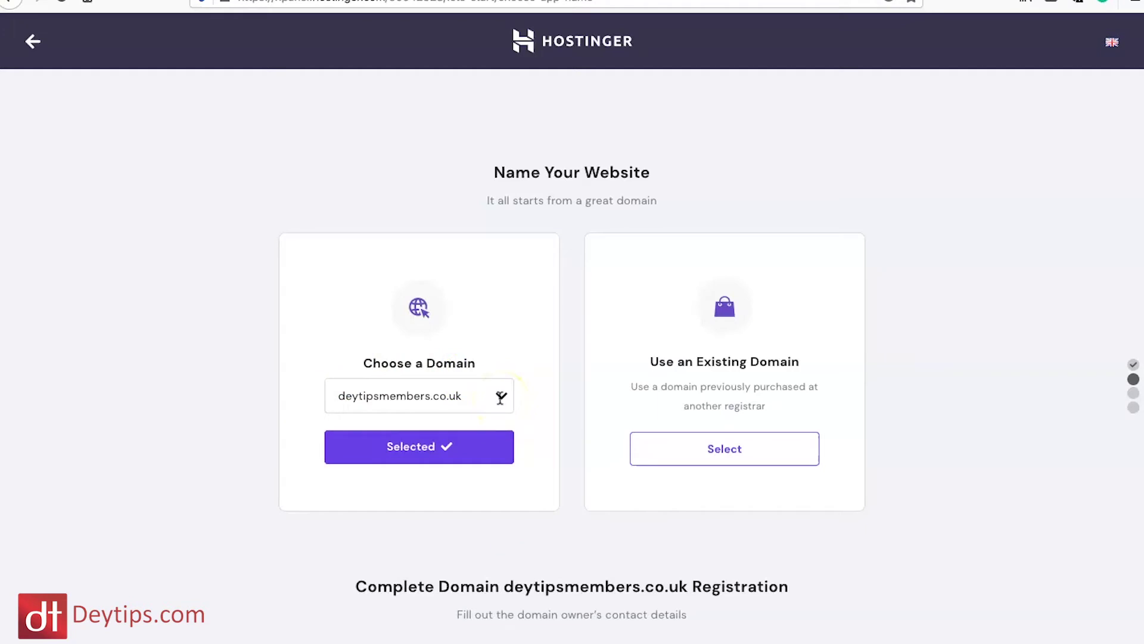
pyautogui.click(500, 398)
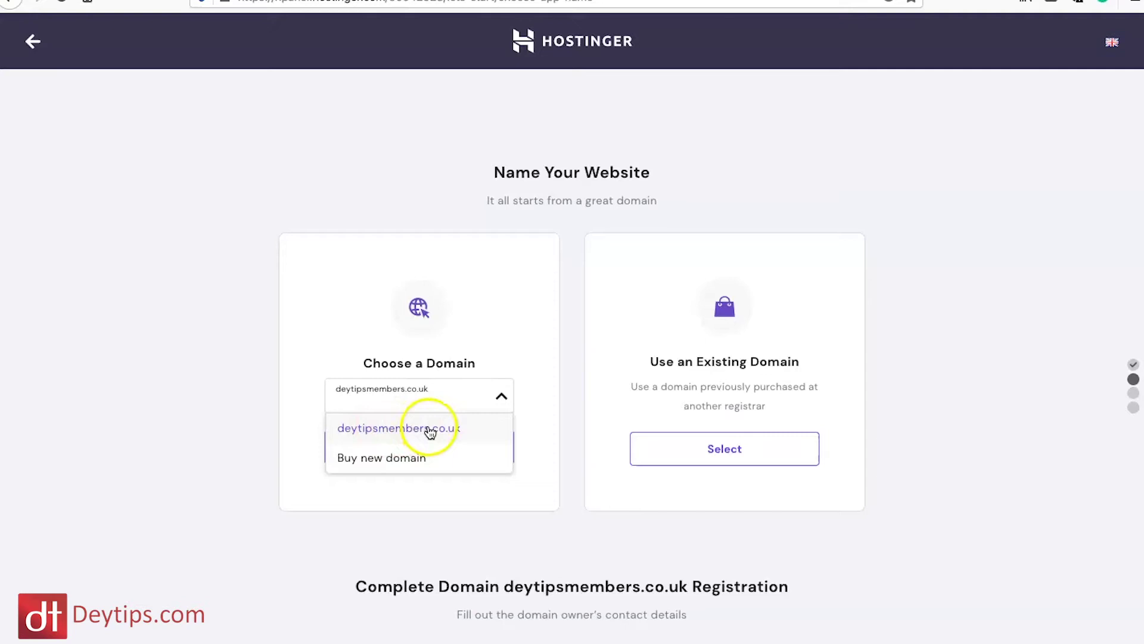
pyautogui.click(429, 429)
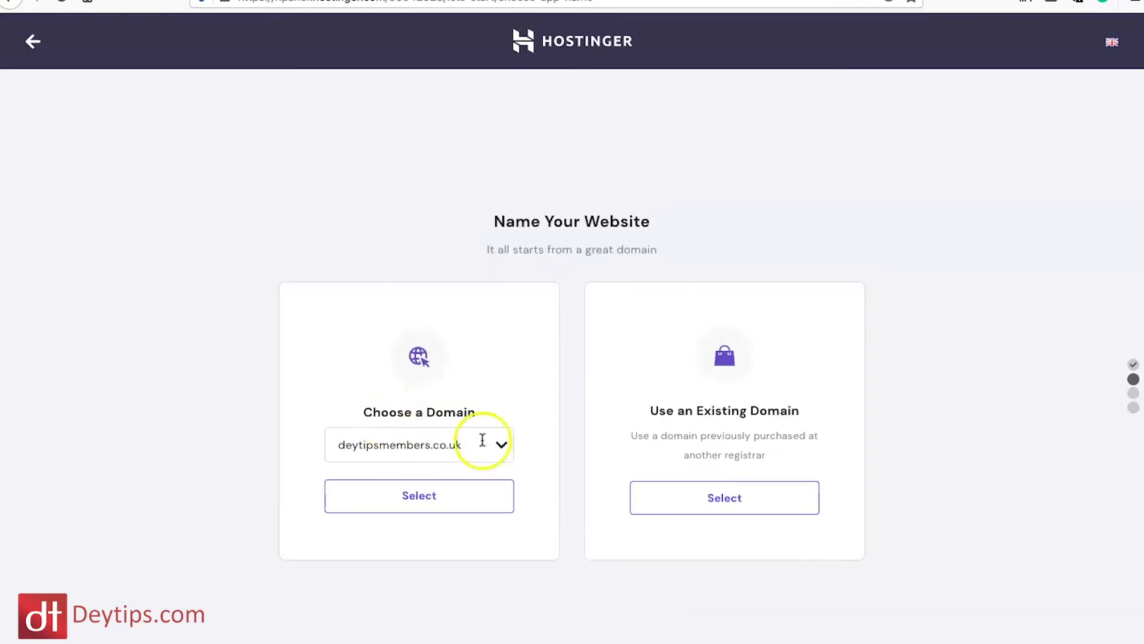
pyautogui.click(501, 446)
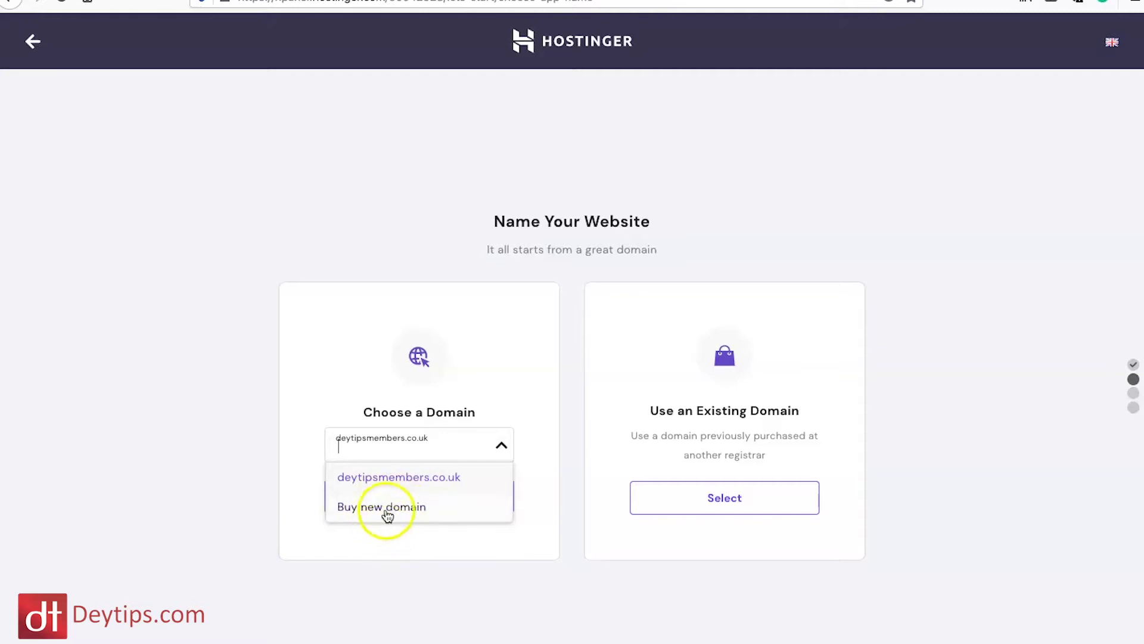
pyautogui.click(396, 537)
pyautogui.click(501, 445)
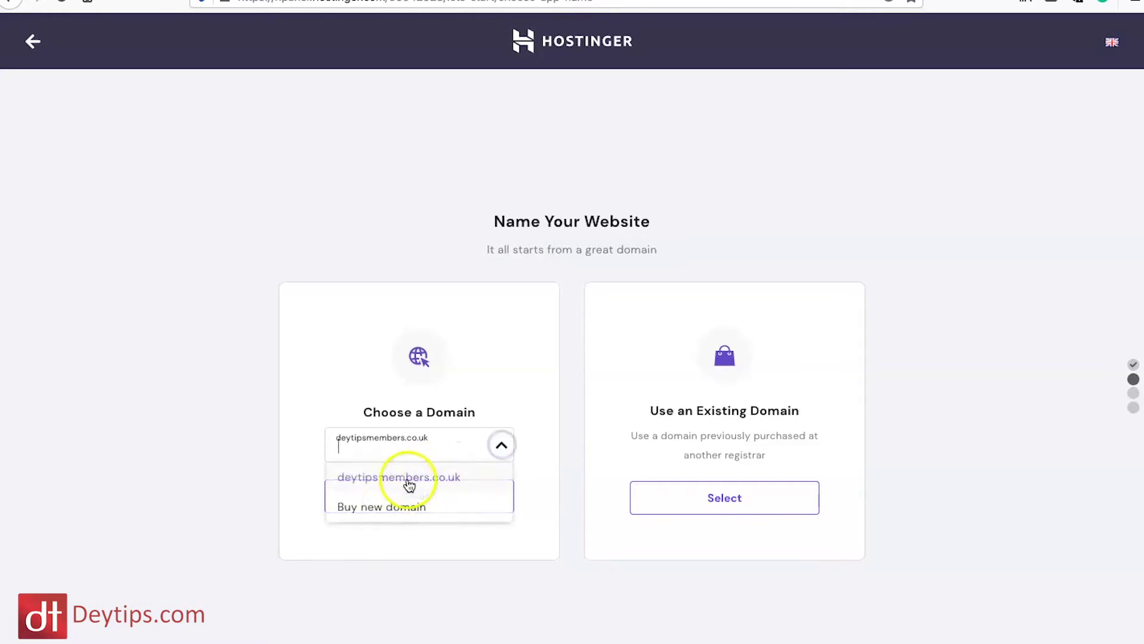
pyautogui.click(407, 488)
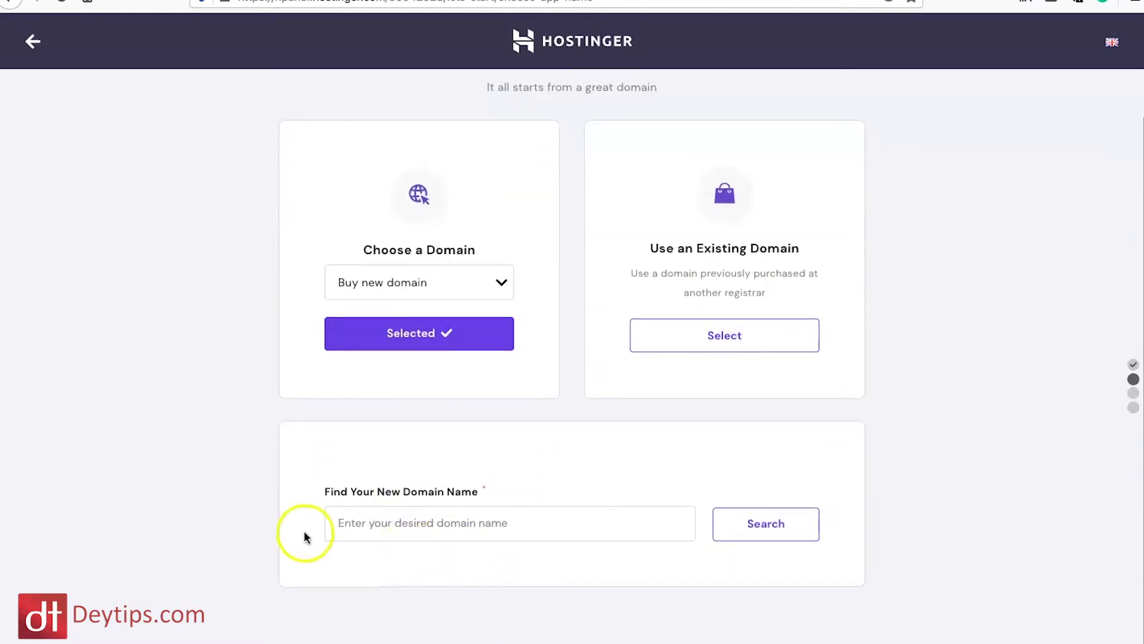
pyautogui.scroll(2, 575, 372)
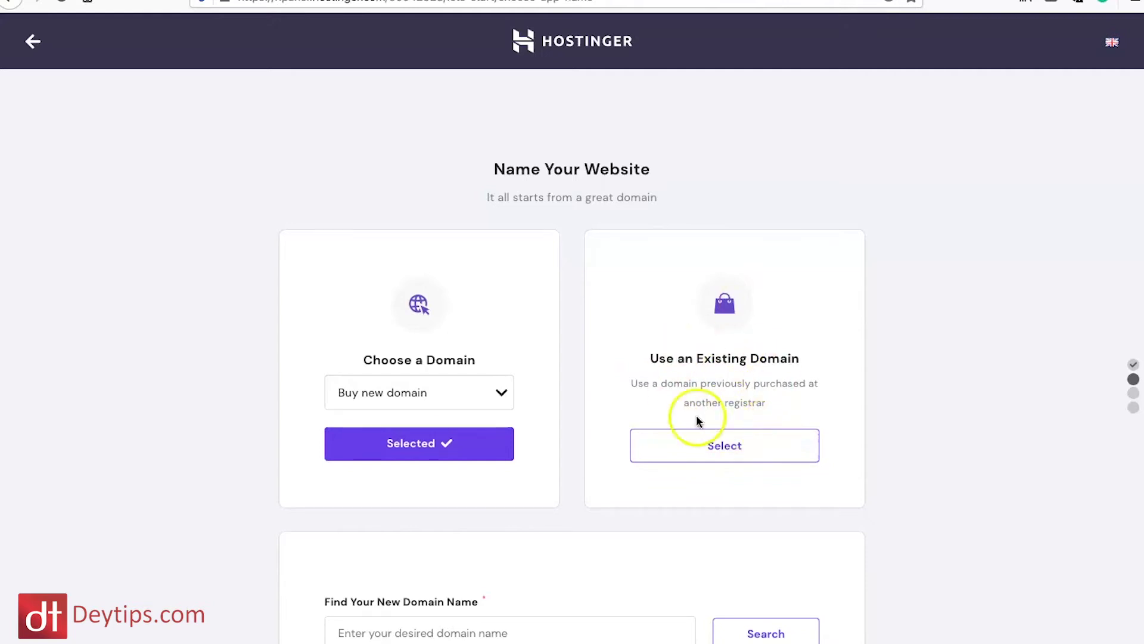
pyautogui.click(499, 393)
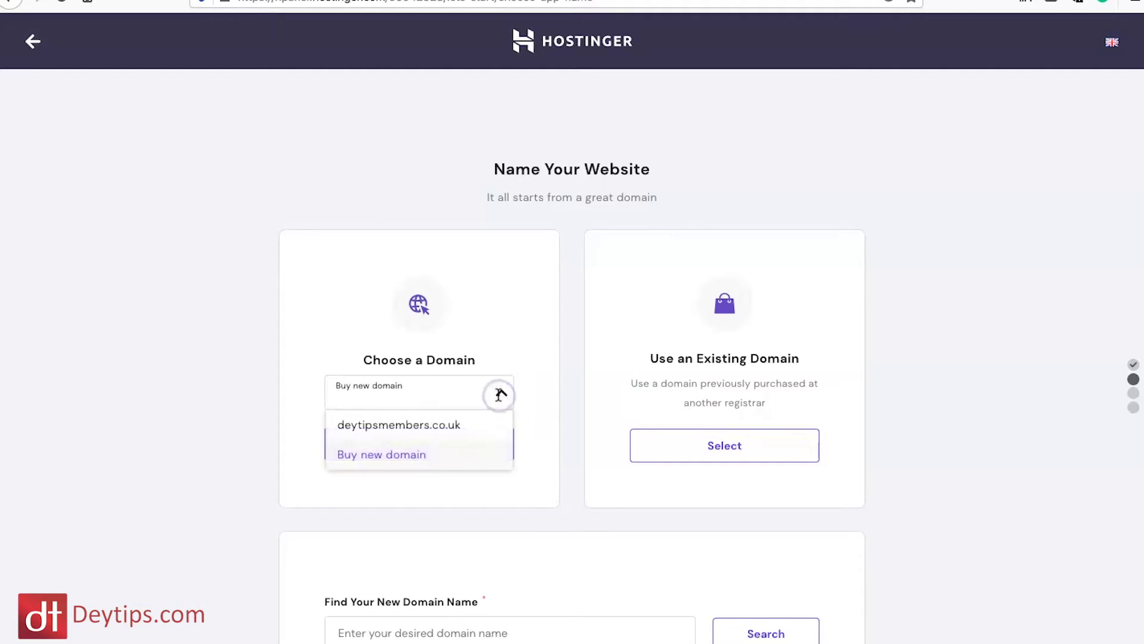
pyautogui.click(405, 425)
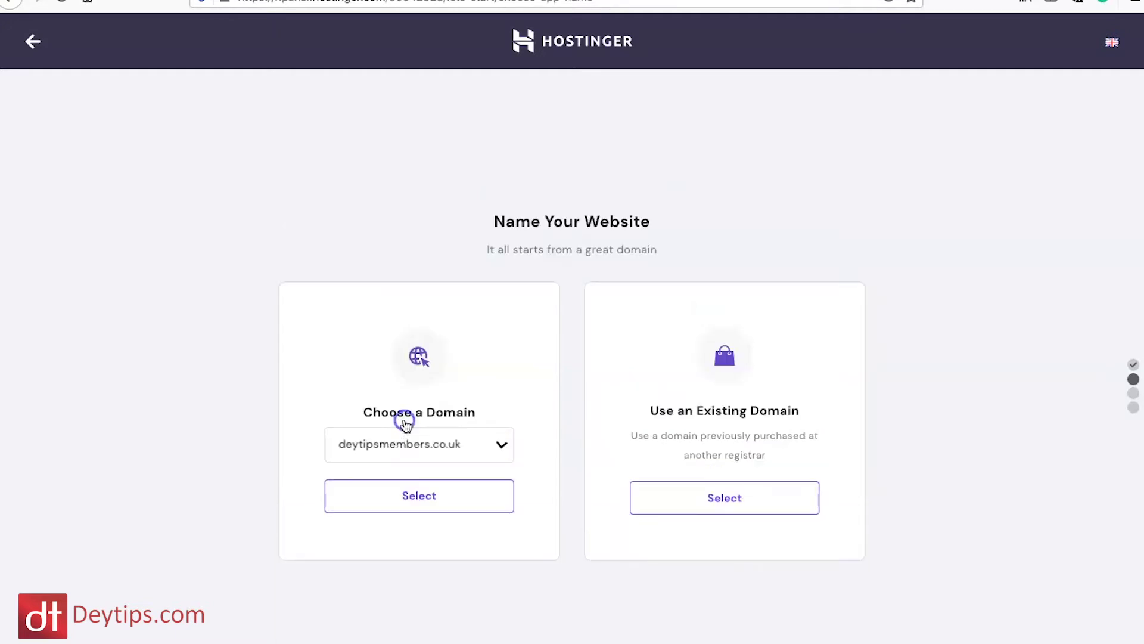
pyautogui.click(436, 502)
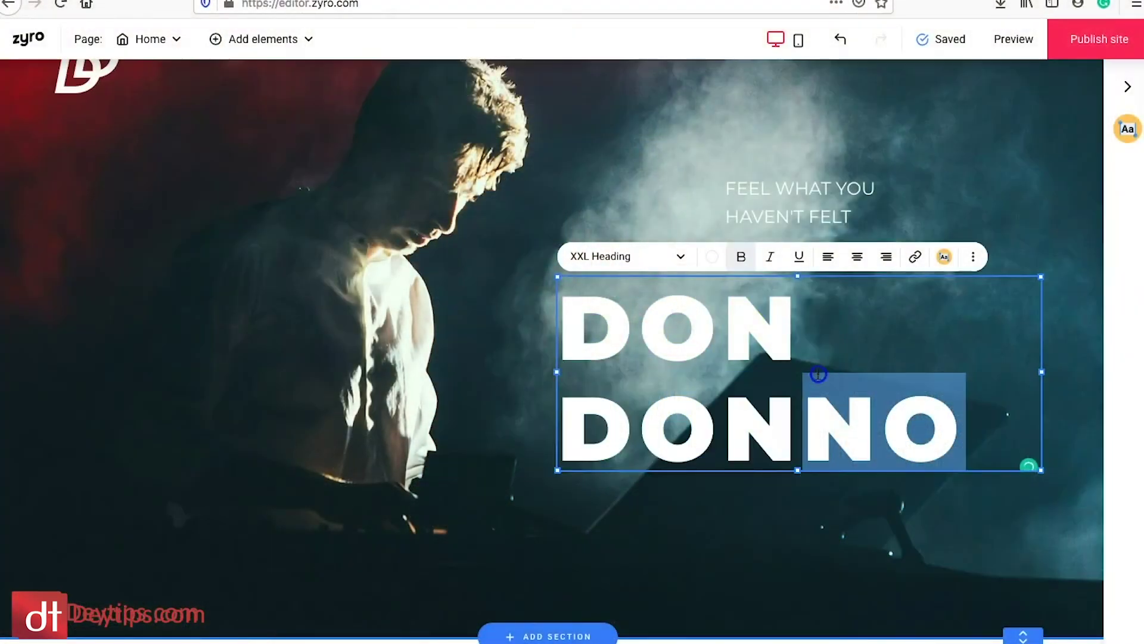
# Step: Replace the DON DONNO heading text with the site owner's name
pyautogui.moveTo(819, 374); pyautogui.dragTo(693, 358)
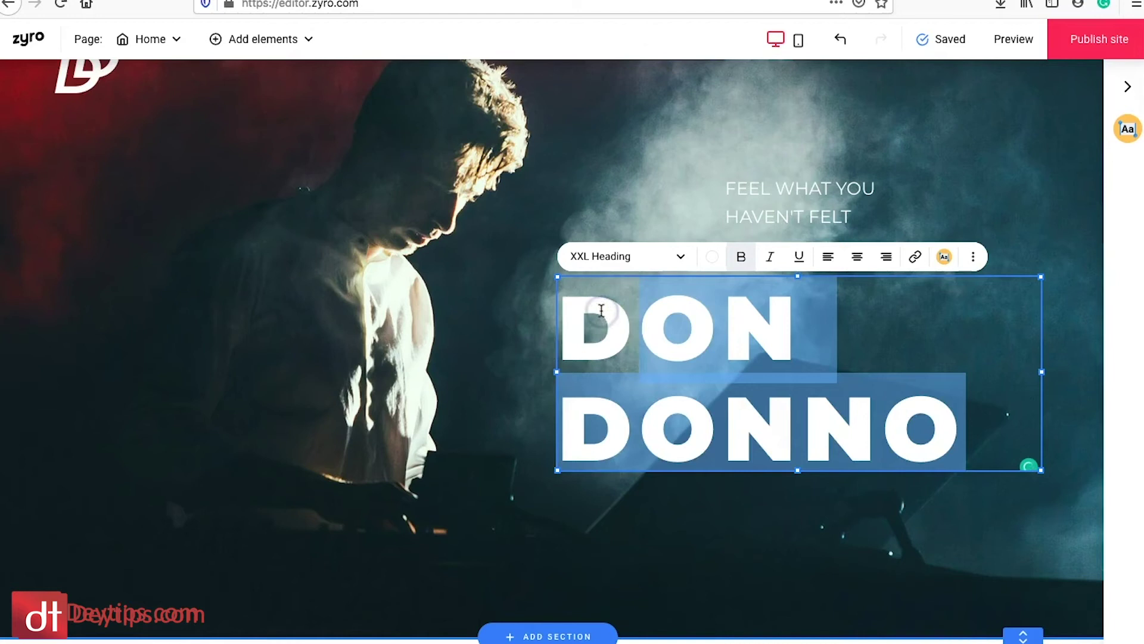
pyautogui.press('BackSpace')
pyautogui.press('BackSpace')
pyautogui.write('Sa')
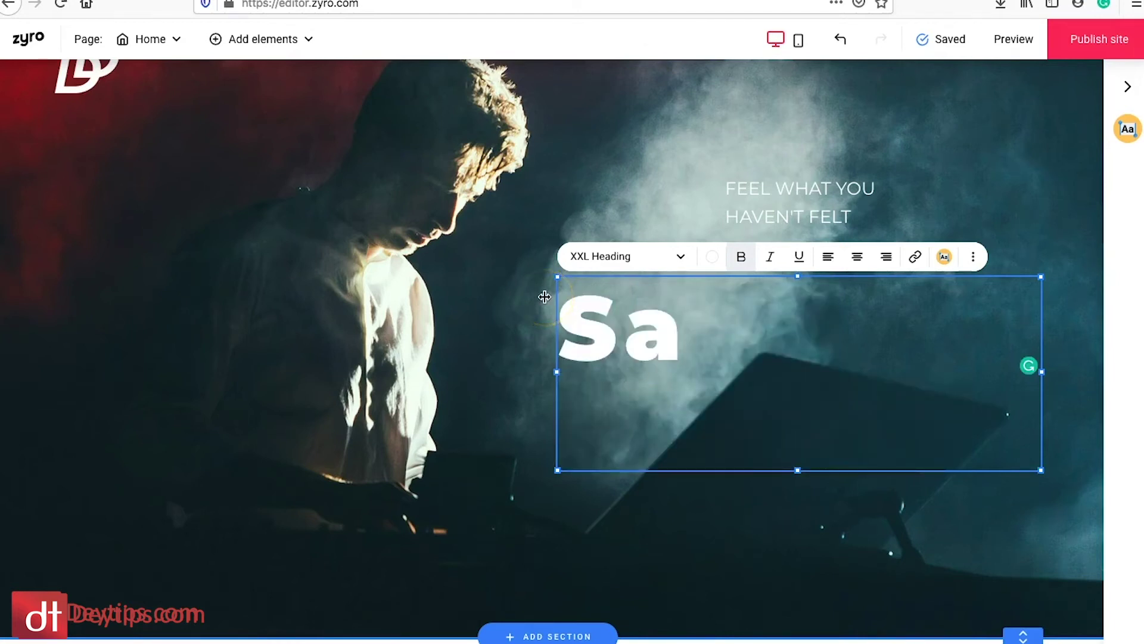
pyautogui.write('m')
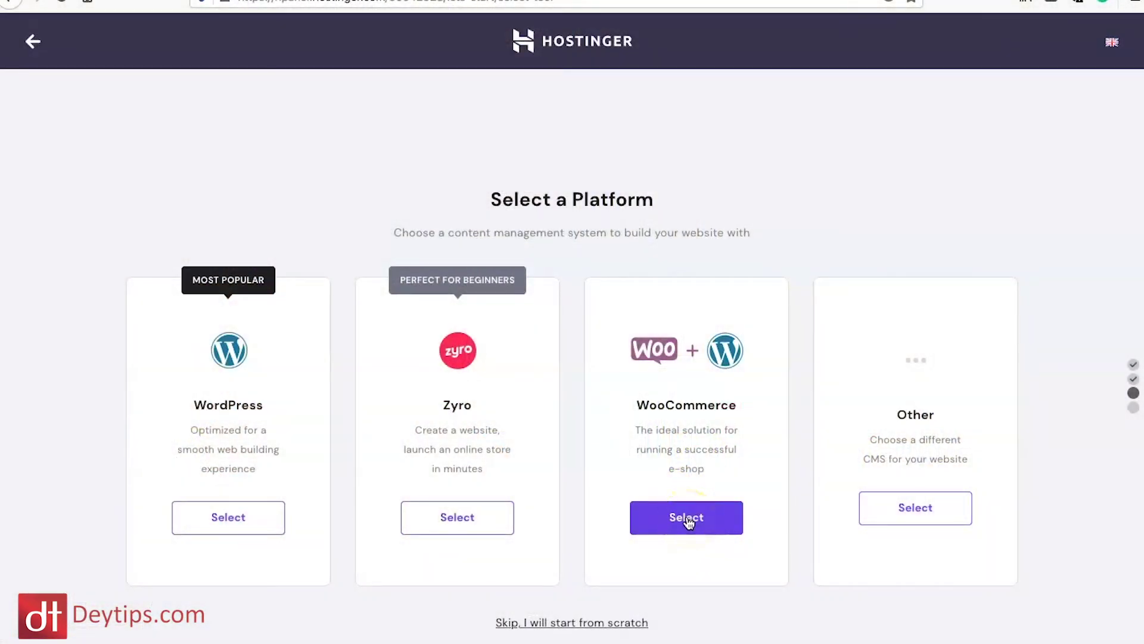
# Step: Choose WooCommerce as the platform and submit the new admin account details
pyautogui.click(688, 517)
pyautogui.click(585, 549)
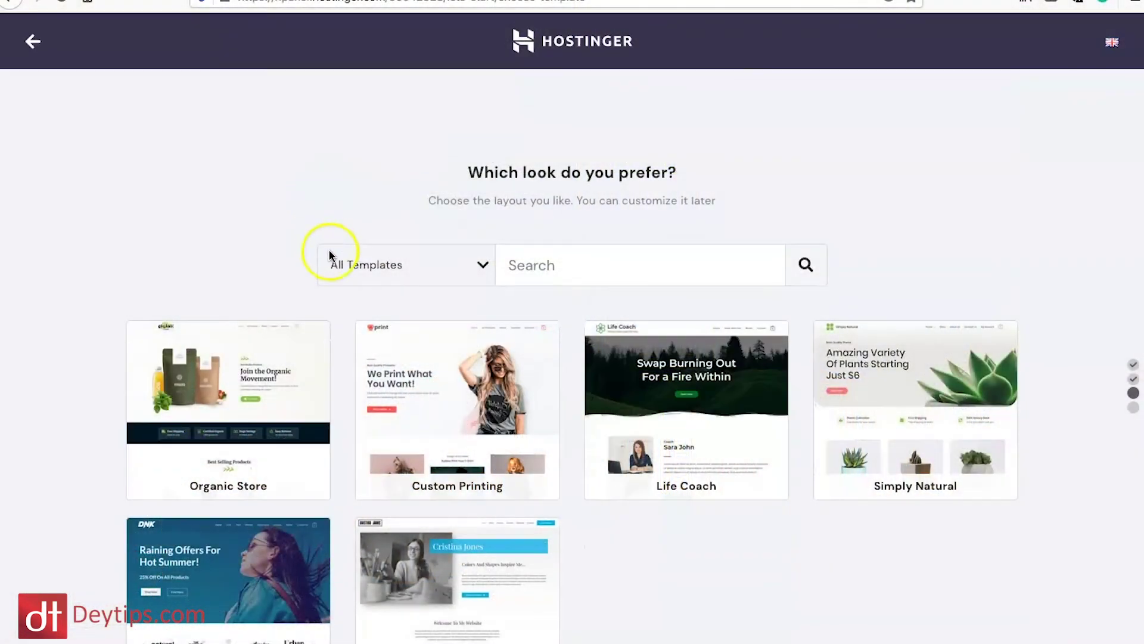
# Step: Browse the template gallery and select the Simply Natural template
pyautogui.scroll(-3, 329, 254)
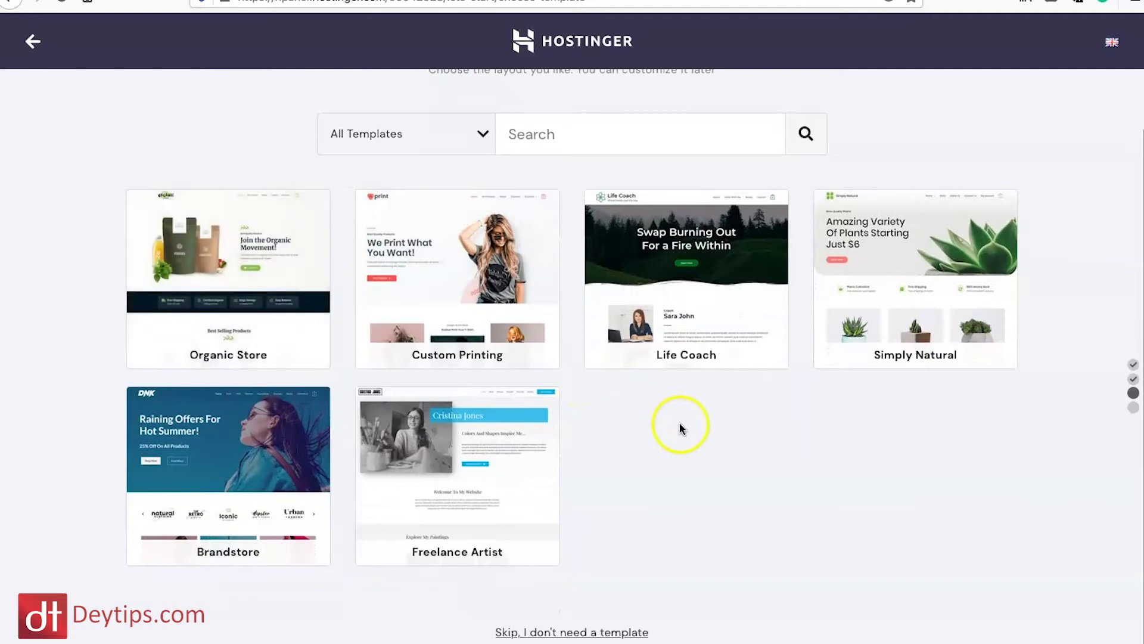
pyautogui.scroll(-1, 705, 482)
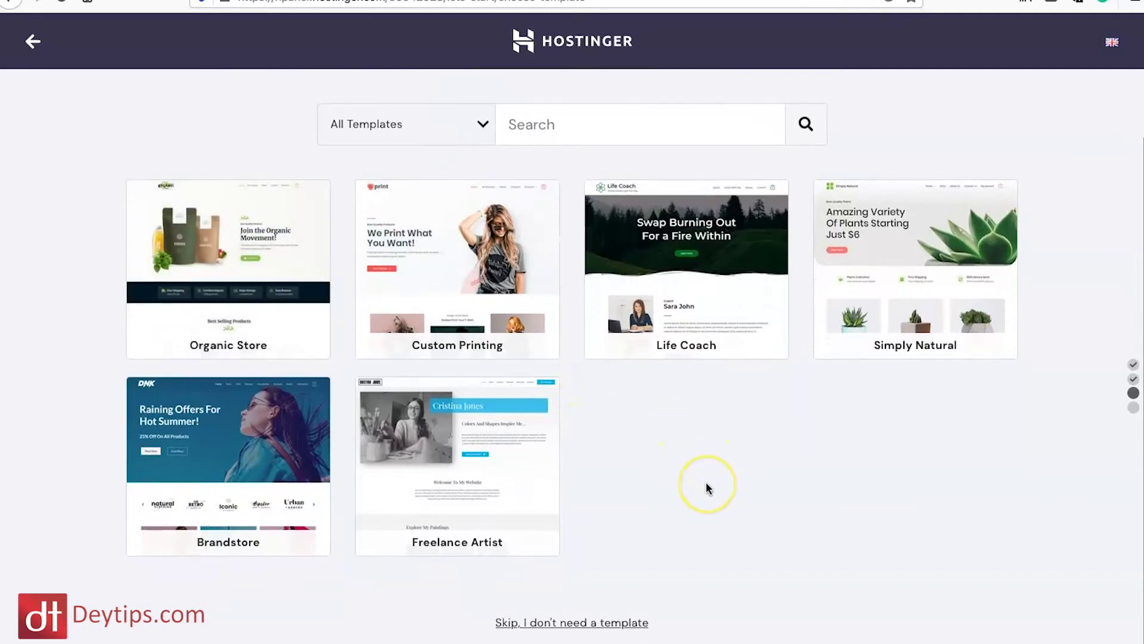
pyautogui.click(552, 625)
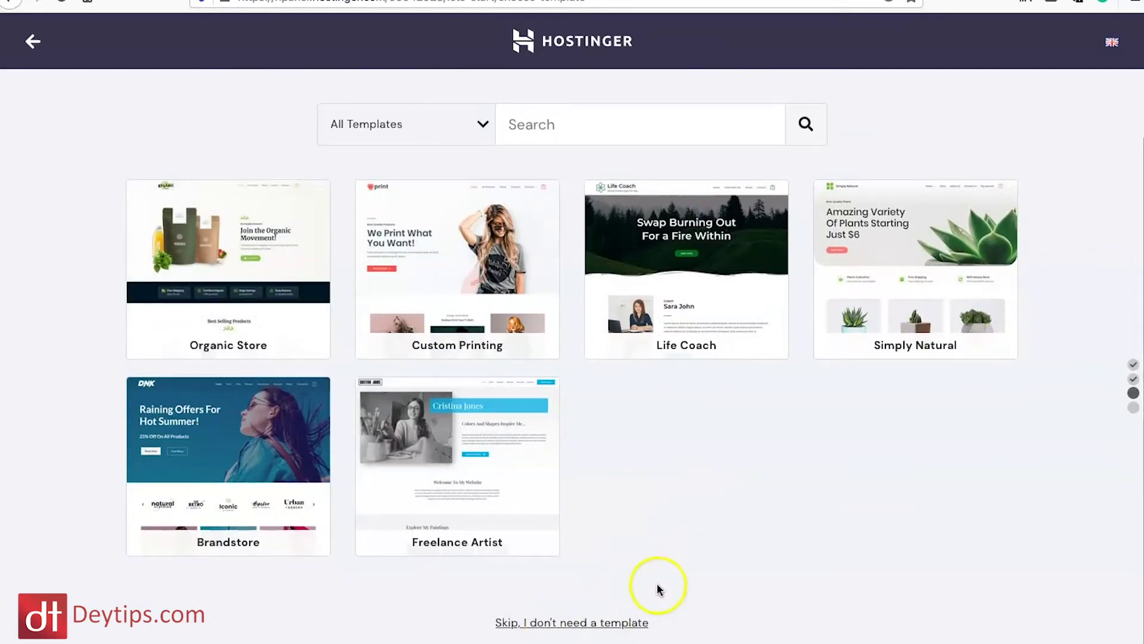
pyautogui.scroll(1, 900, 440)
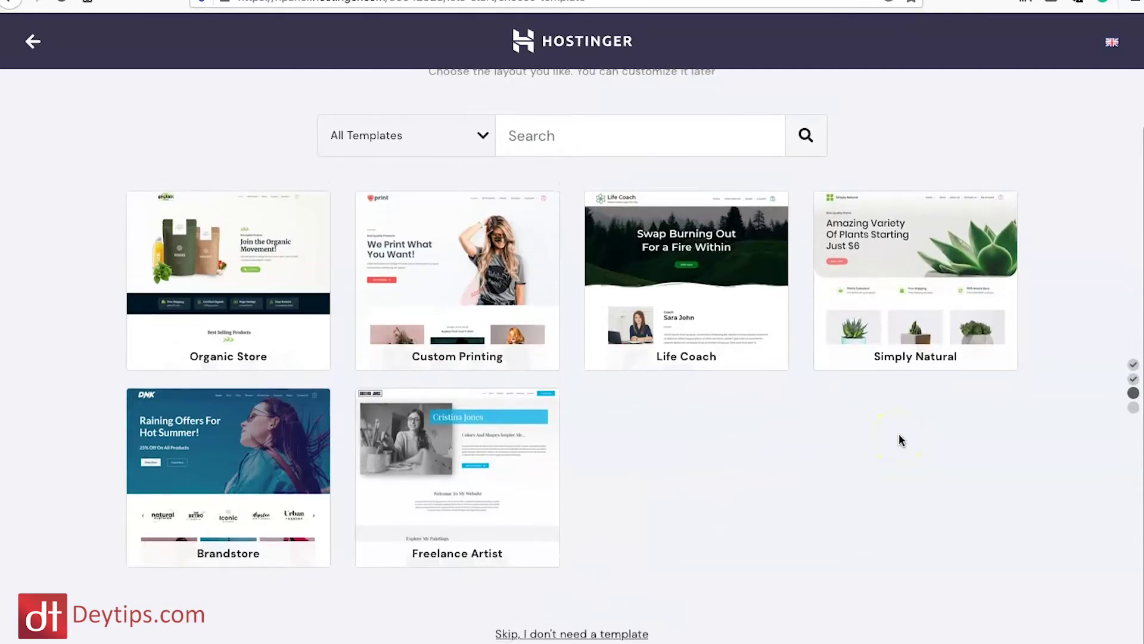
pyautogui.scroll(1, 900, 439)
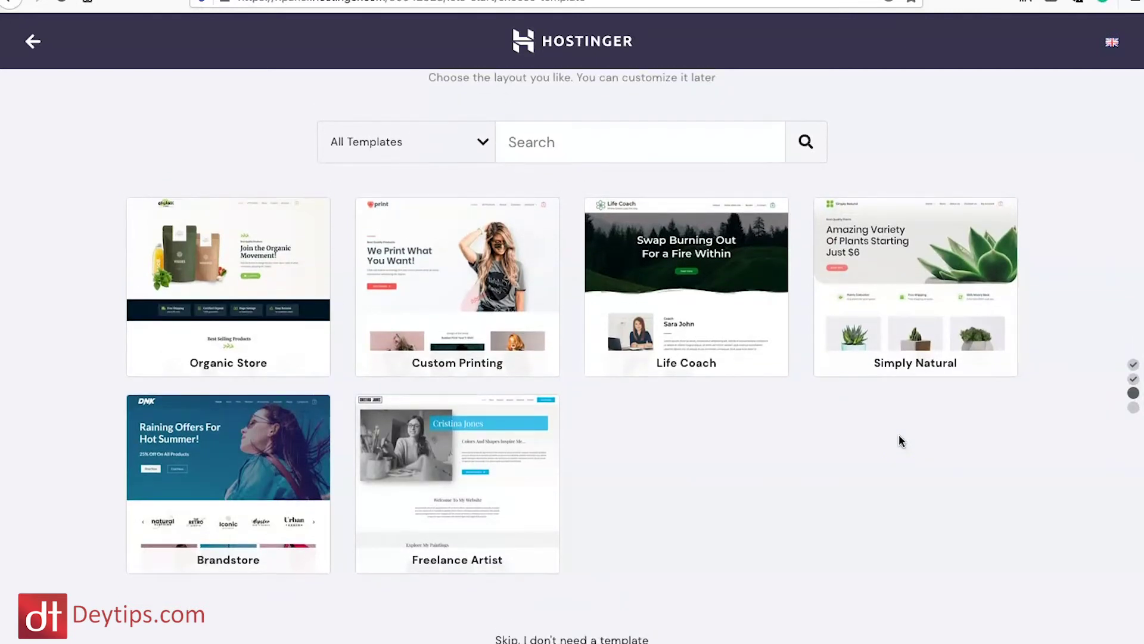
pyautogui.moveTo(948, 332)
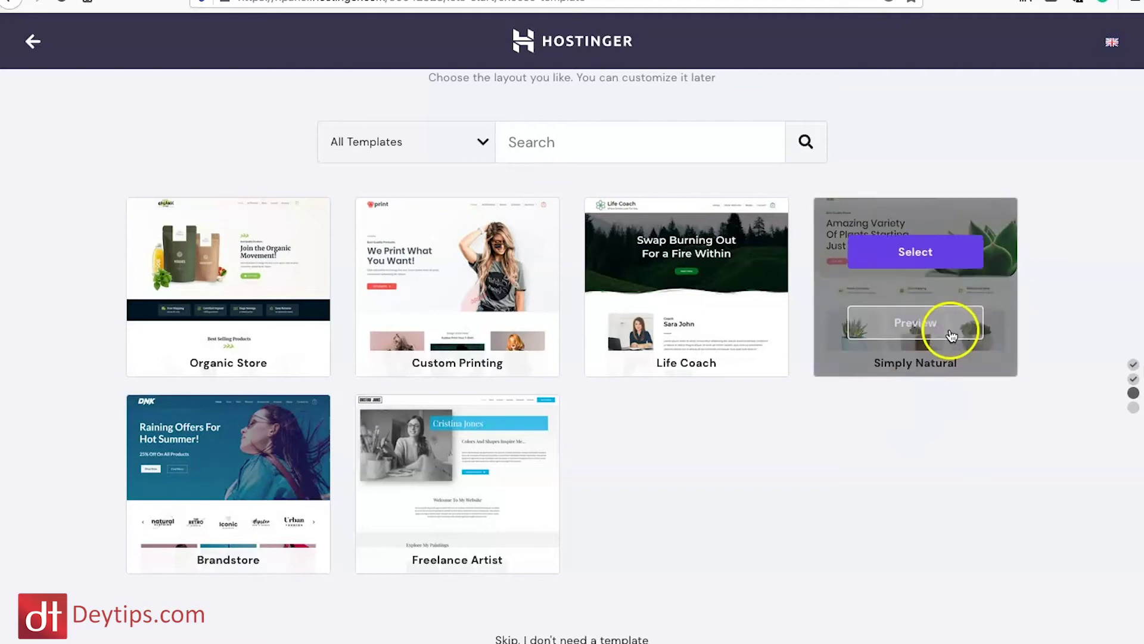
pyautogui.click(944, 251)
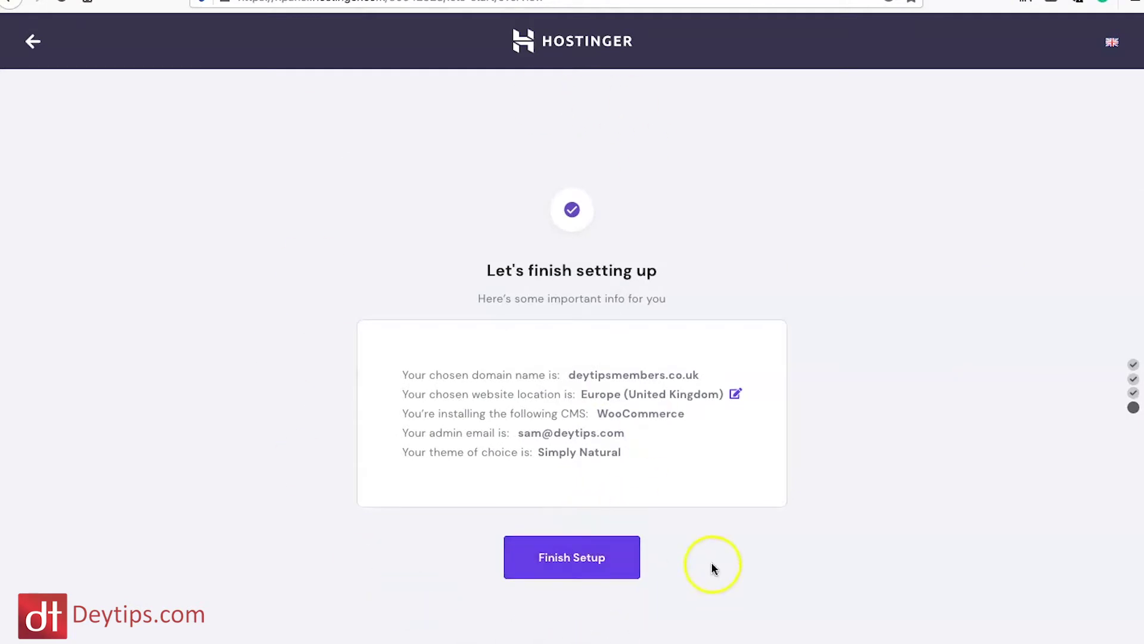
# Step: Finish the setup from the summary page for deytipsmembers.co.uk
pyautogui.click(587, 569)
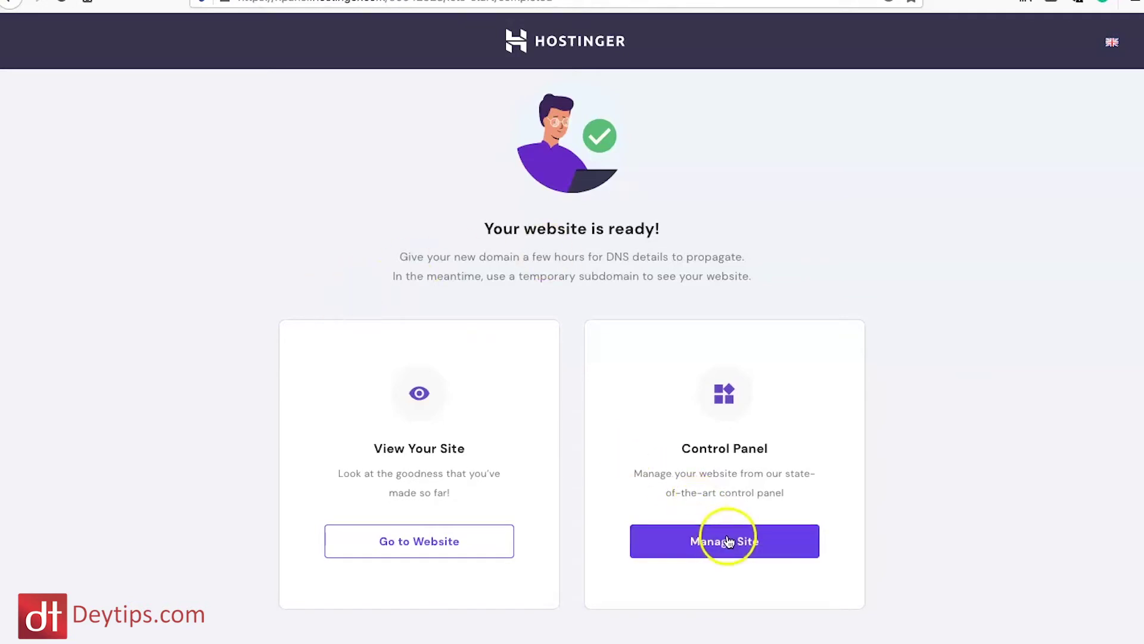
# Step: From the control panel, activate the SSL certificate for deytipsmembers.co.uk
pyautogui.click(787, 541)
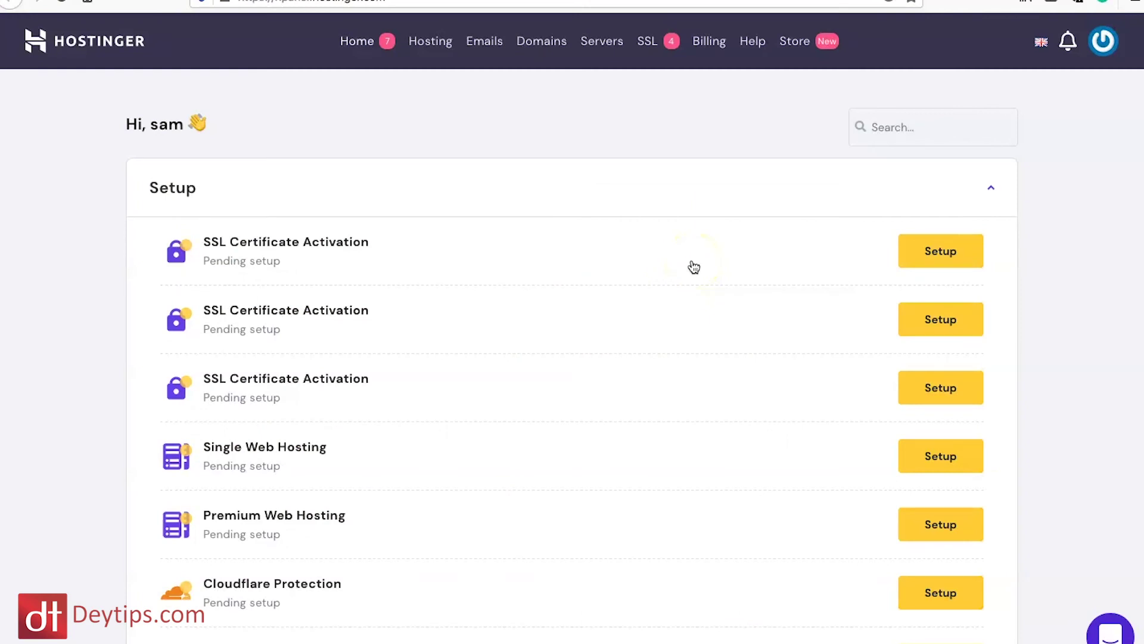
pyautogui.click(933, 261)
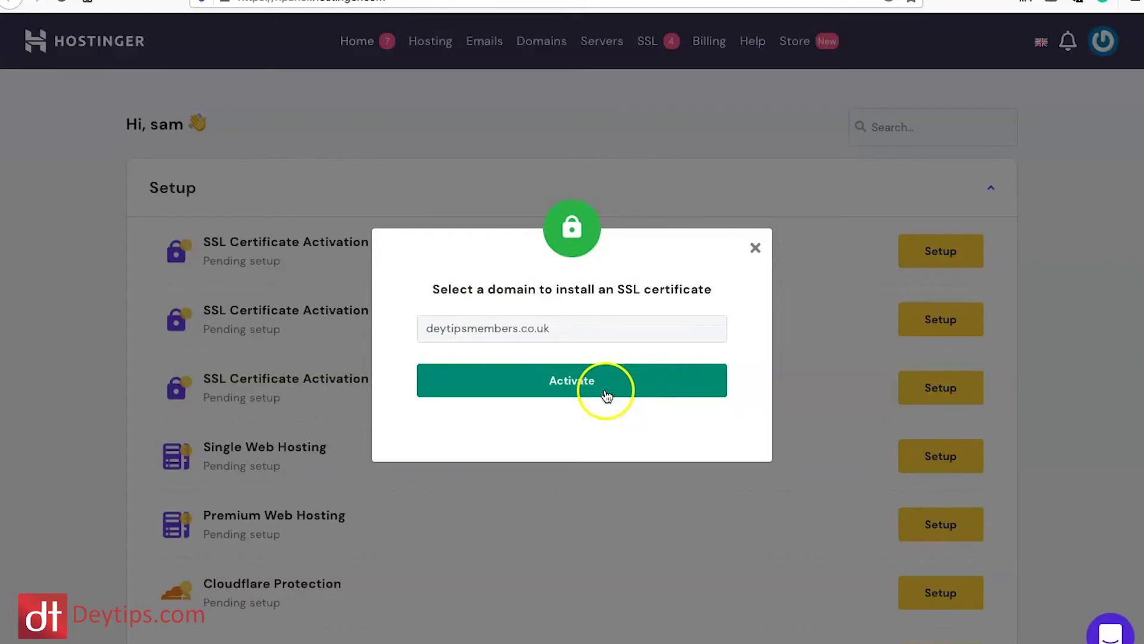
pyautogui.click(569, 380)
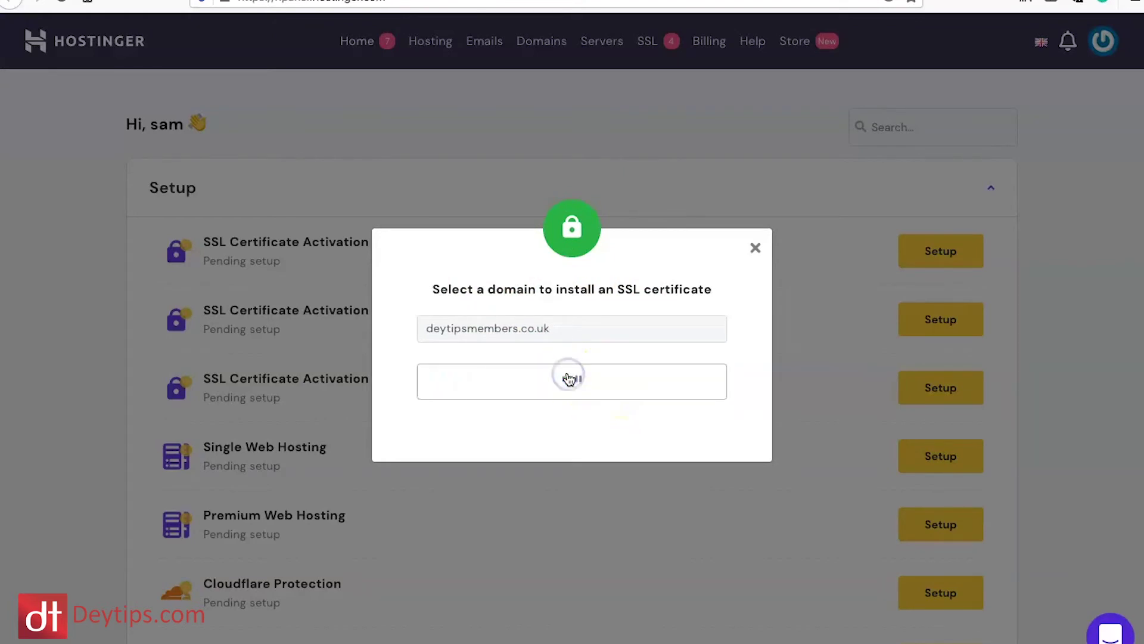
pyautogui.scroll(-5, 696, 395)
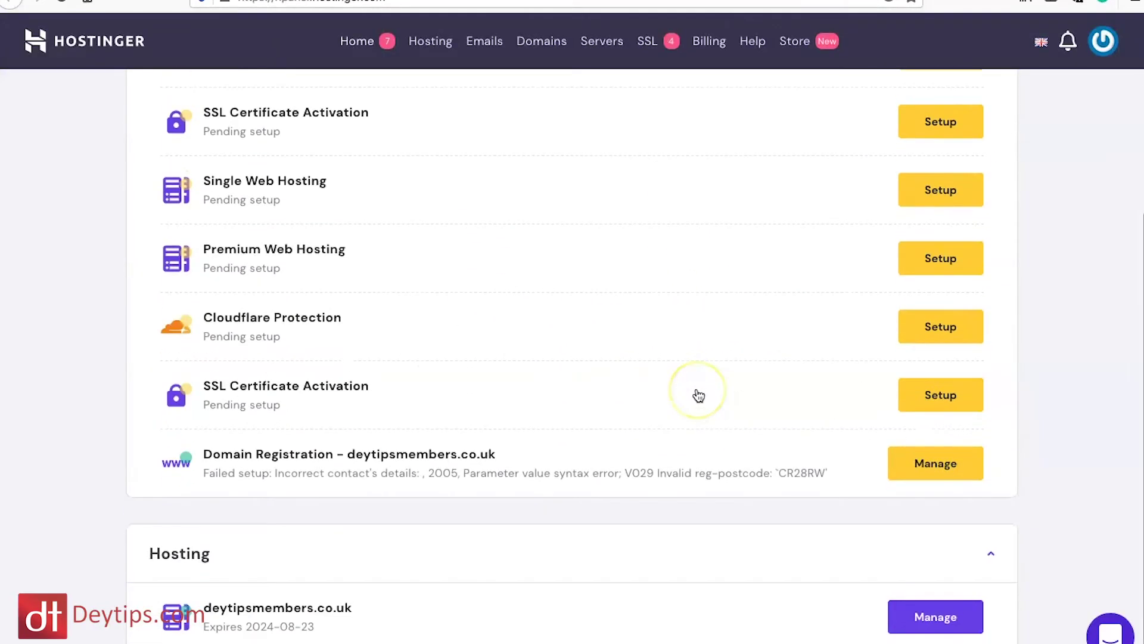
# Step: Manage the deytipsmembers.co.uk hosting, then open its WordPress dashboard and Edit Website
pyautogui.click(947, 625)
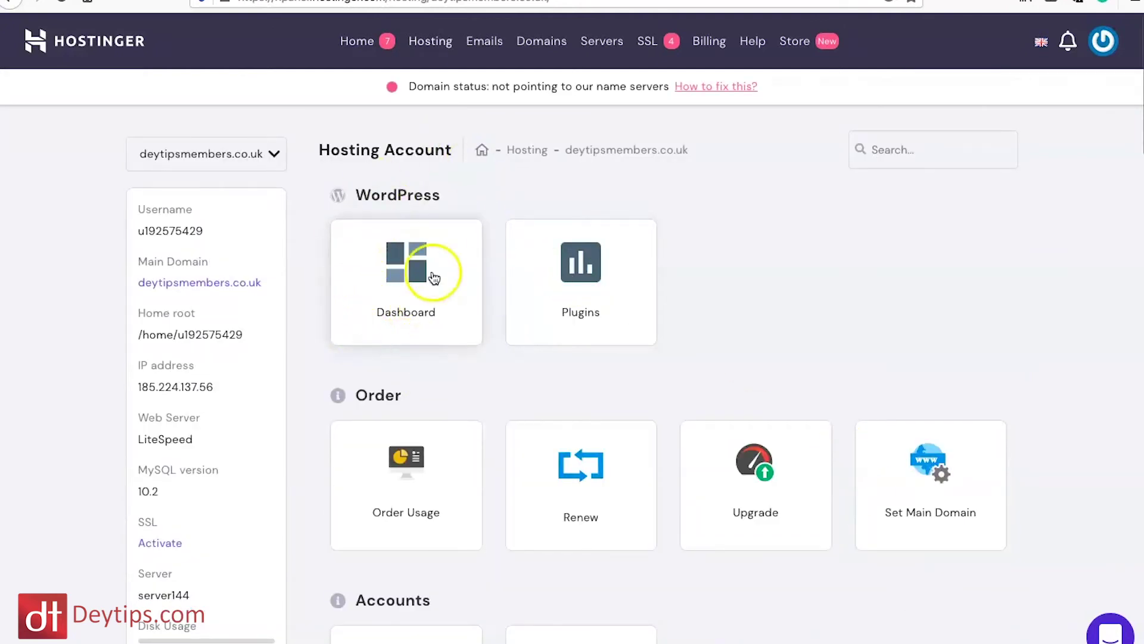
pyautogui.click(417, 262)
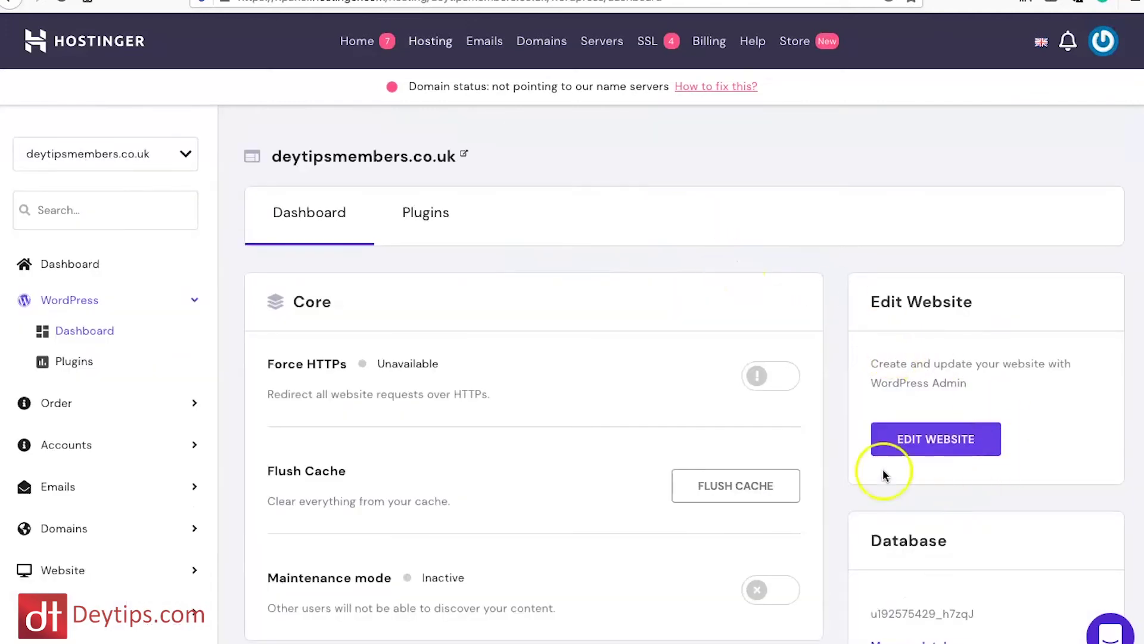
pyautogui.click(932, 439)
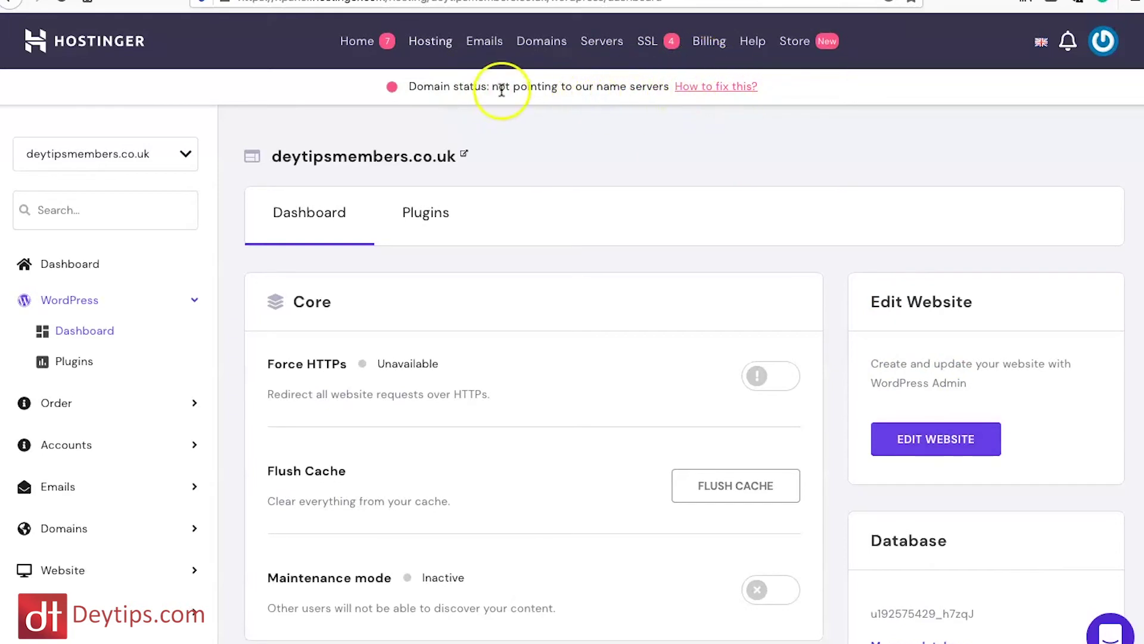
pyautogui.click(538, 43)
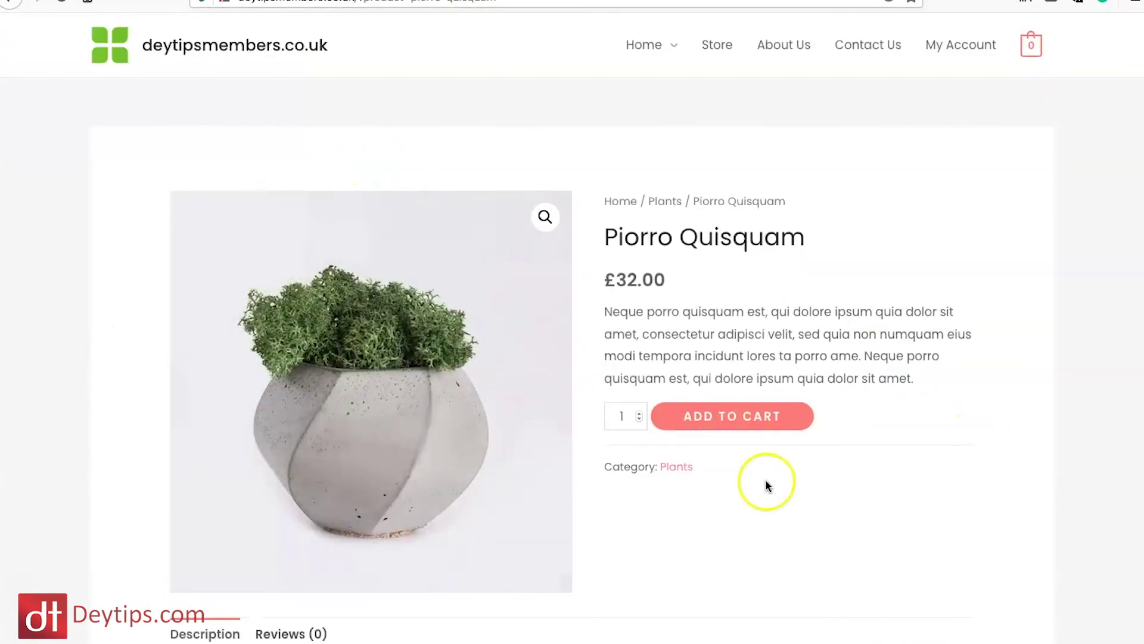
# Step: Leave the Piorro Quisquam product page for the store homepage and browse its plant categories
pyautogui.scroll(-15, 767, 481)
pyautogui.scroll(7, 766, 481)
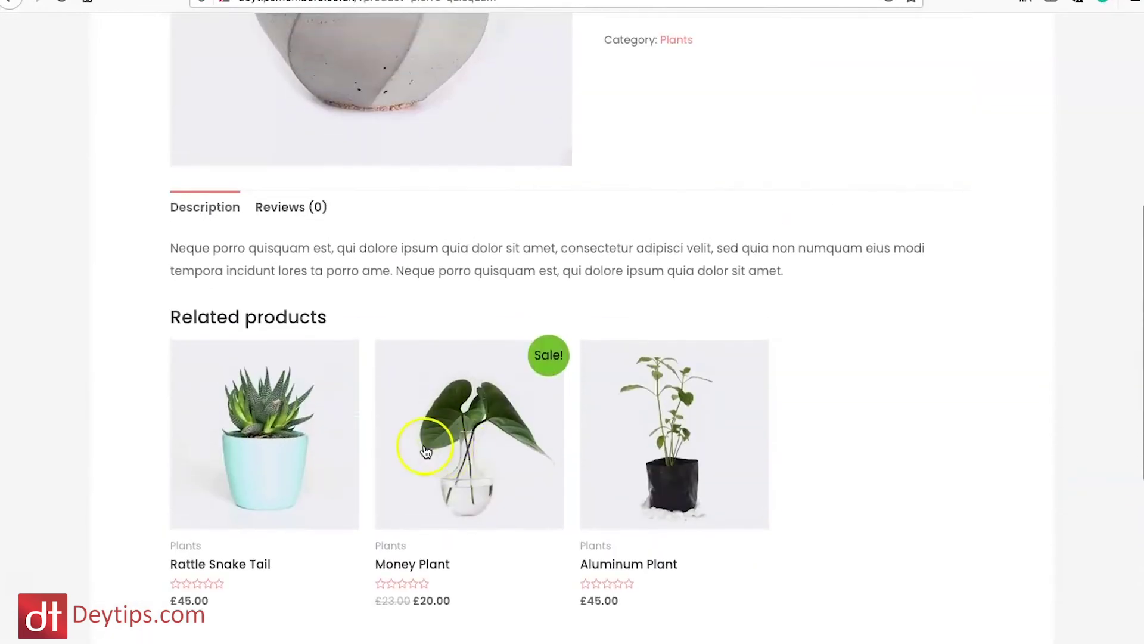
pyautogui.scroll(5, 769, 400)
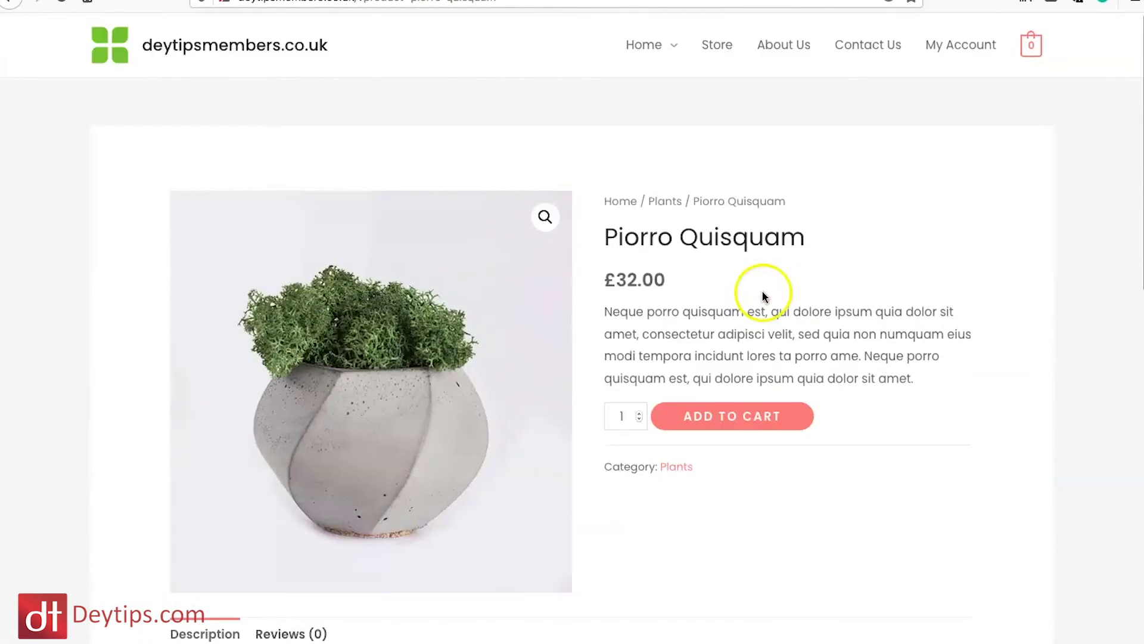
pyautogui.click(651, 54)
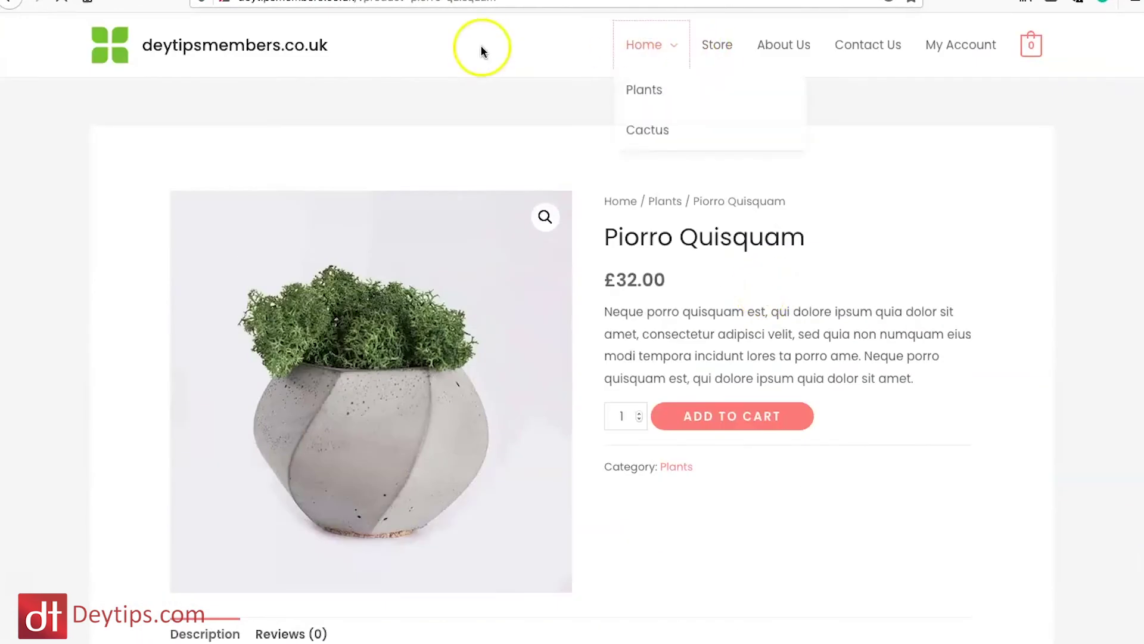
pyautogui.click(311, 49)
pyautogui.scroll(-10, 774, 367)
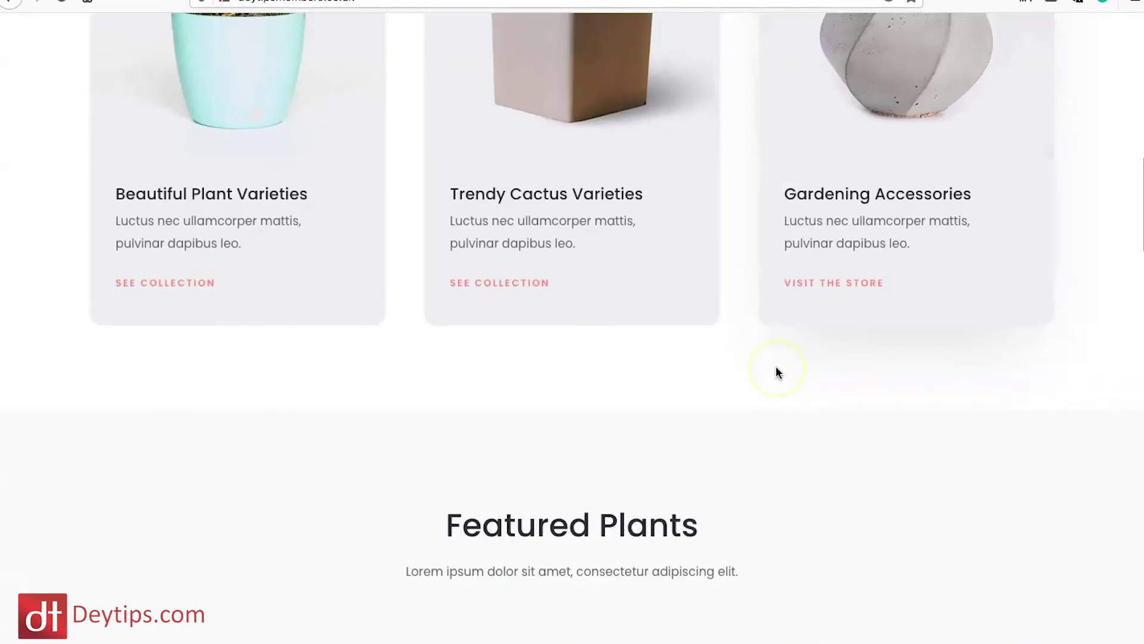
pyautogui.scroll(10, 778, 372)
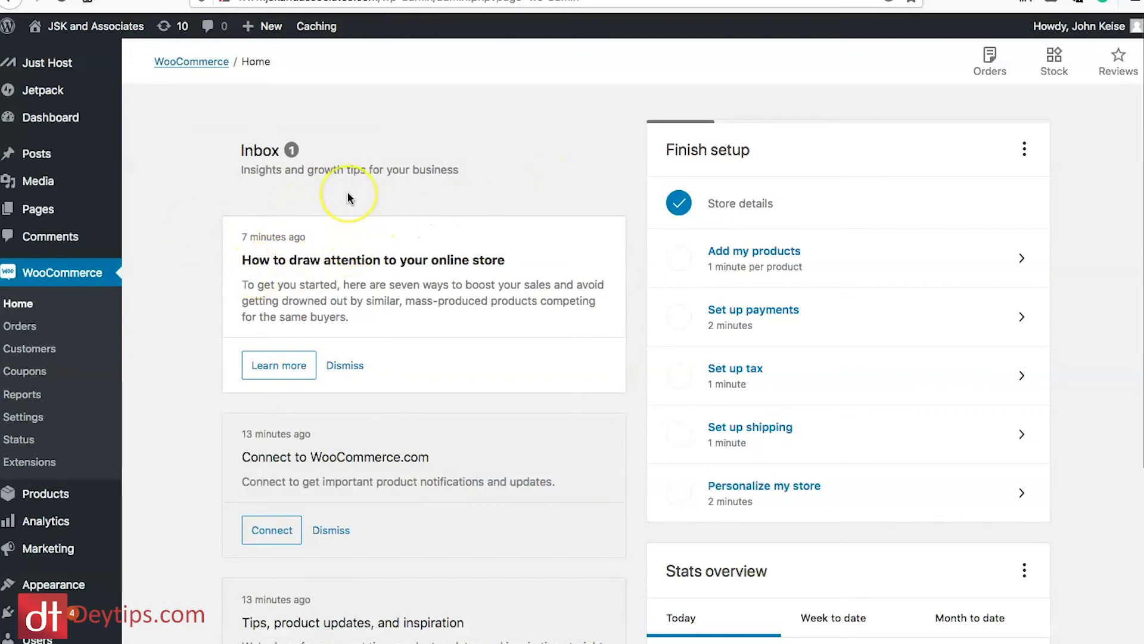
# Step: Scroll through WooCommerce Home's Finish setup list of remaining store tasks
pyautogui.scroll(-4, 351, 193)
pyautogui.scroll(4, 348, 195)
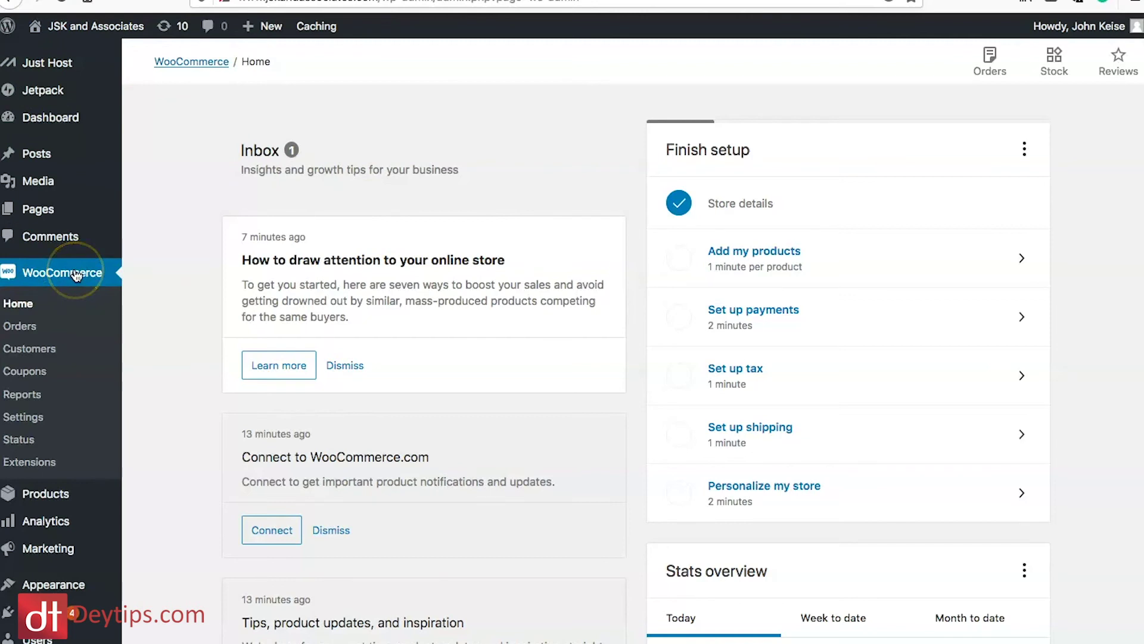
pyautogui.scroll(-1, 76, 274)
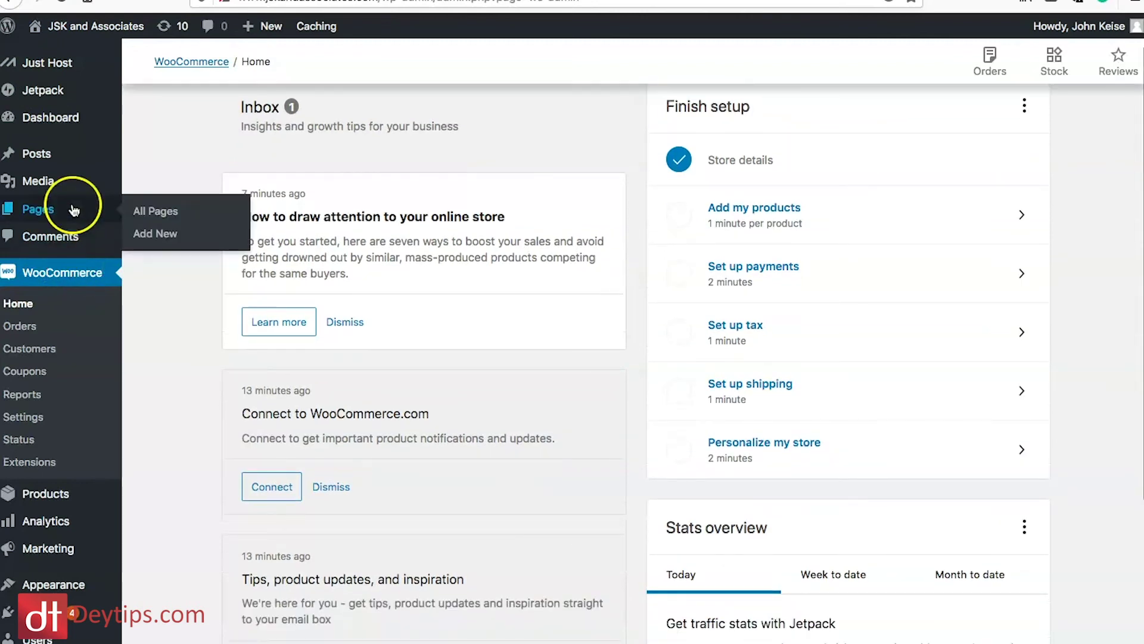
pyautogui.scroll(-3, 76, 212)
pyautogui.moveTo(77, 611)
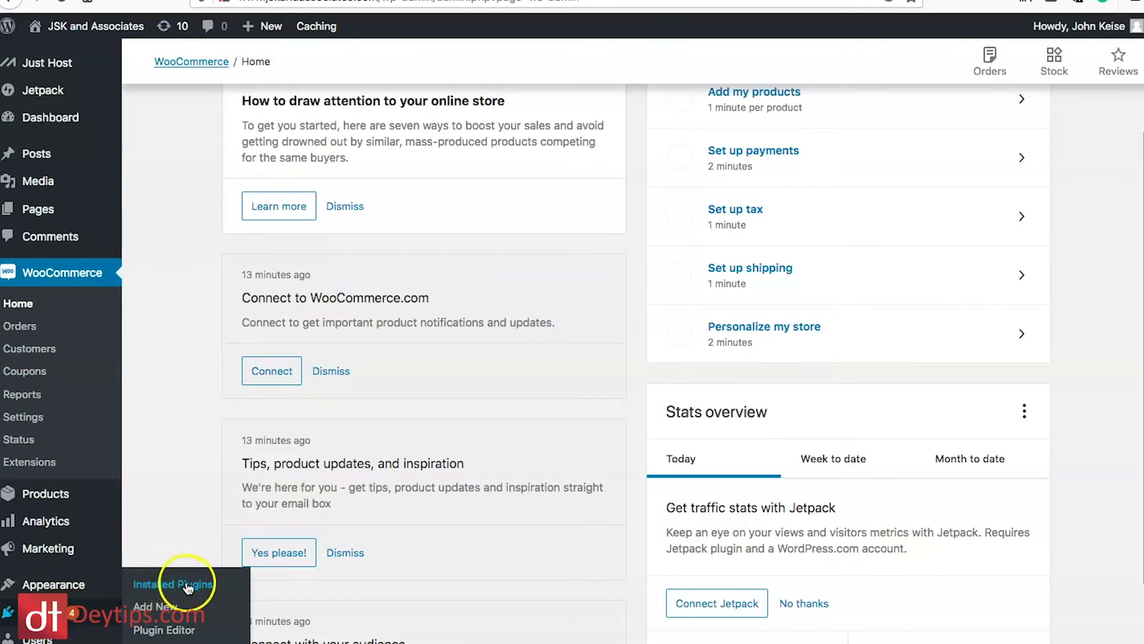
# Step: Search Add New plugins for WooCommerce, see it marked Active, and return to WooCommerce Home
pyautogui.click(41, 611)
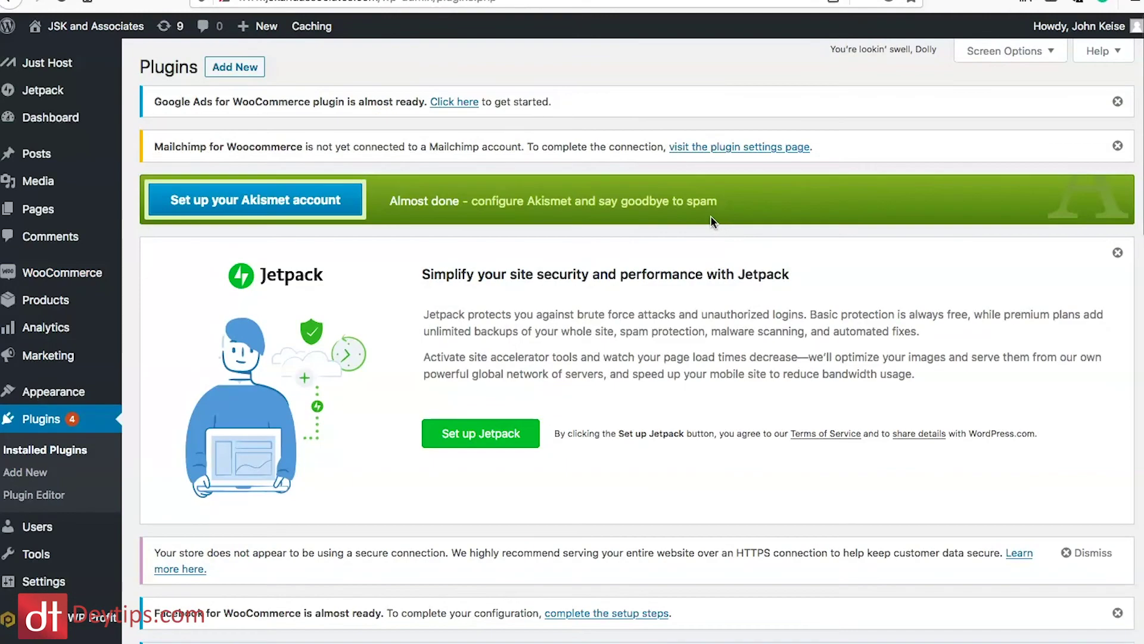
pyautogui.click(234, 67)
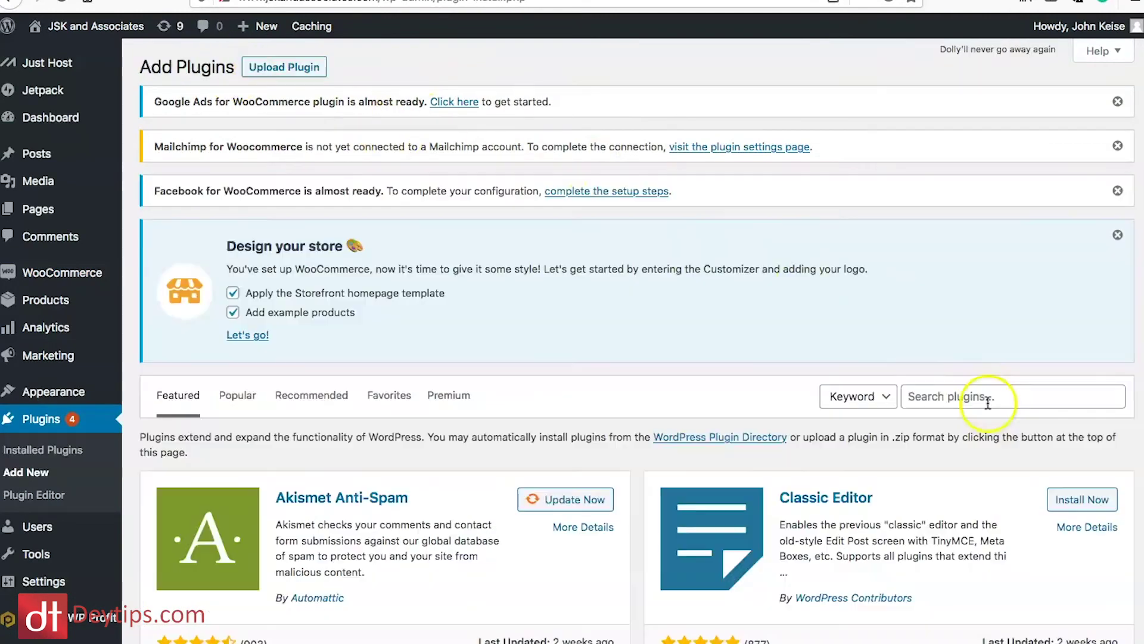
pyautogui.click(967, 390)
pyautogui.write('WOO')
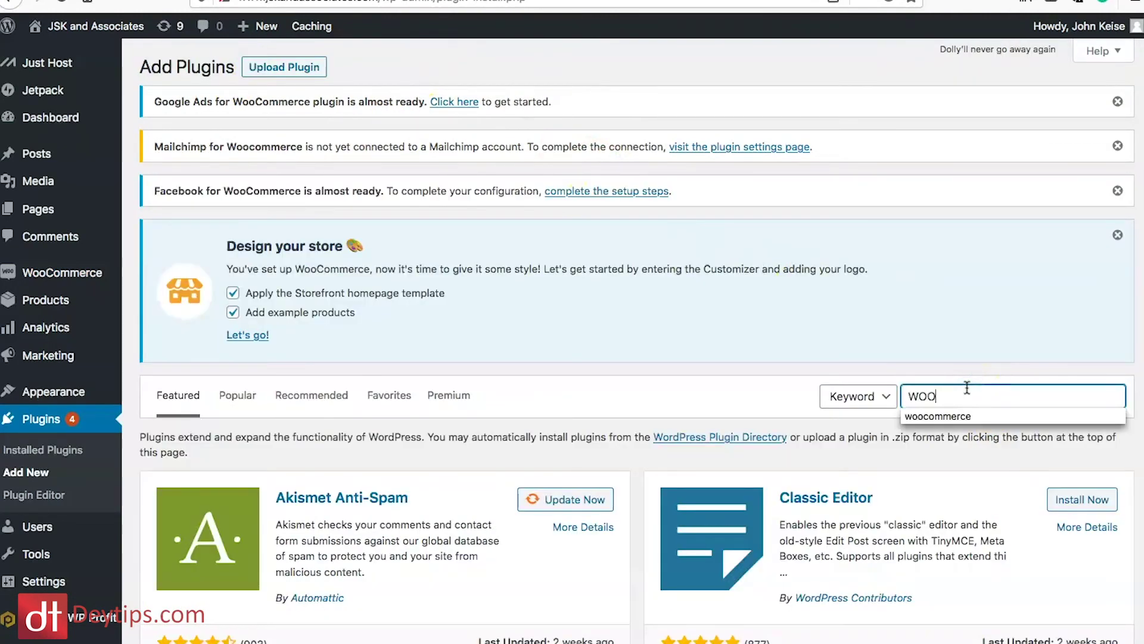
pyautogui.press('Return')
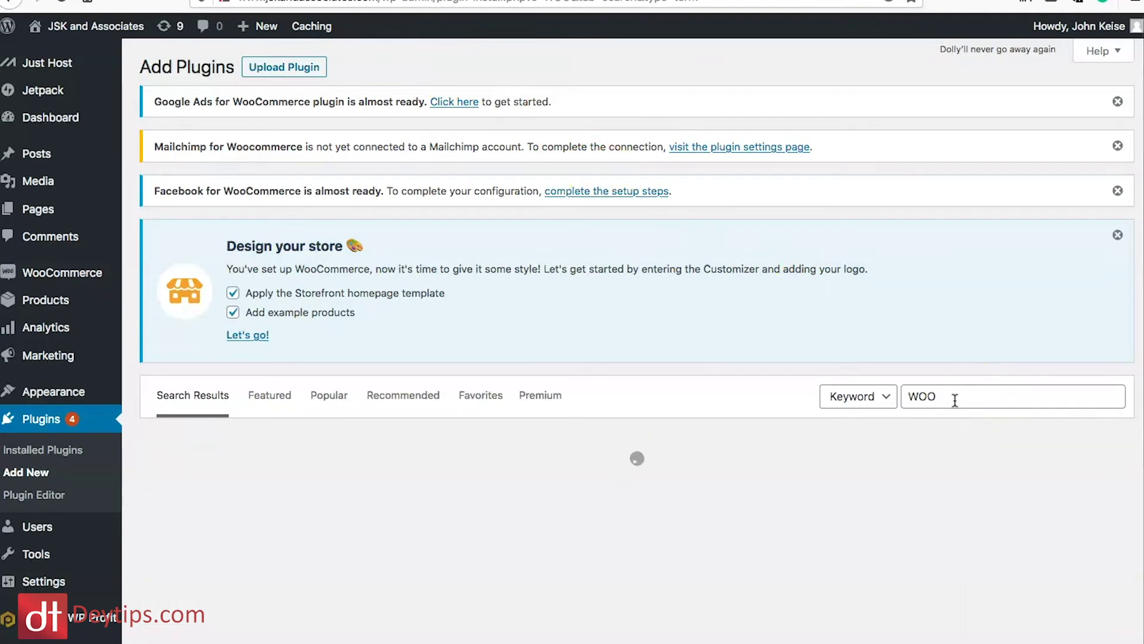
pyautogui.scroll(-3, 484, 385)
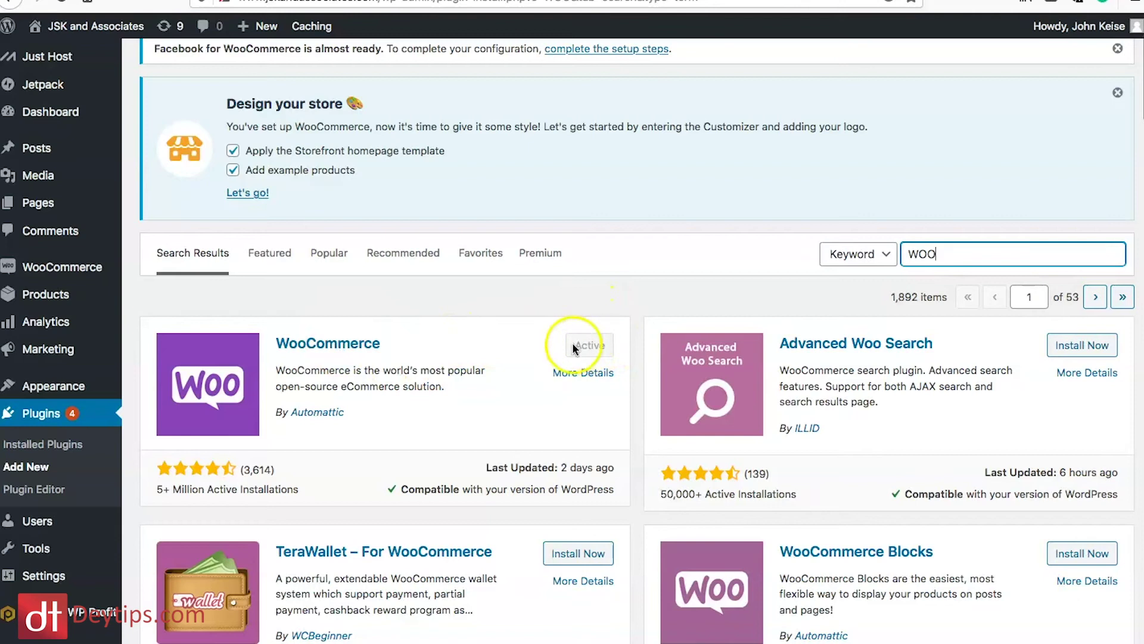
pyautogui.moveTo(18, 267)
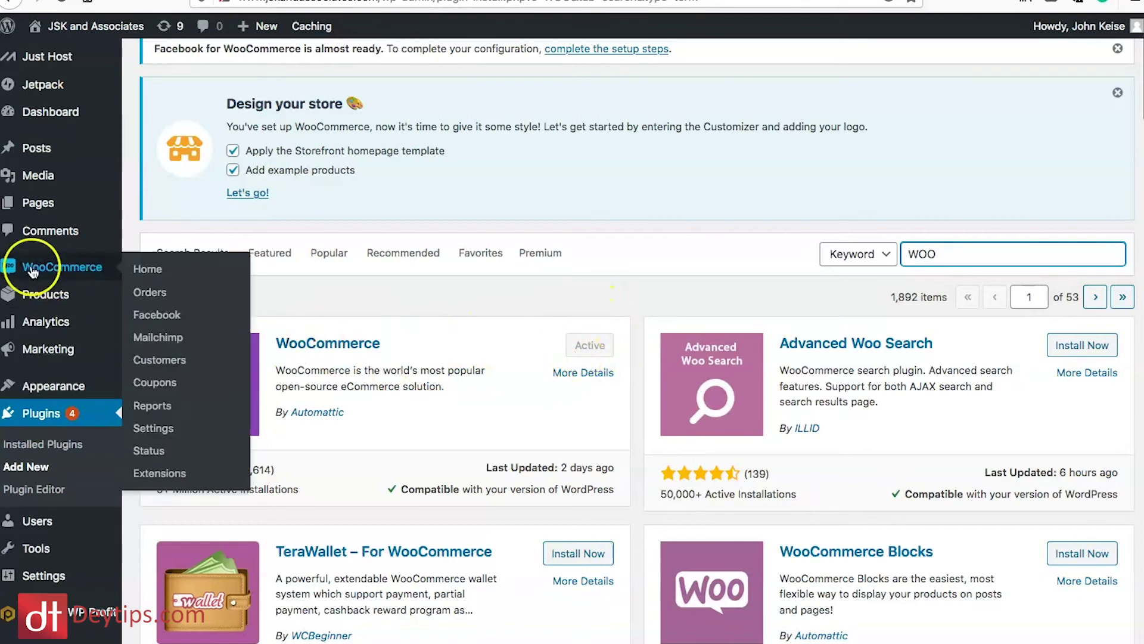
pyautogui.click(67, 275)
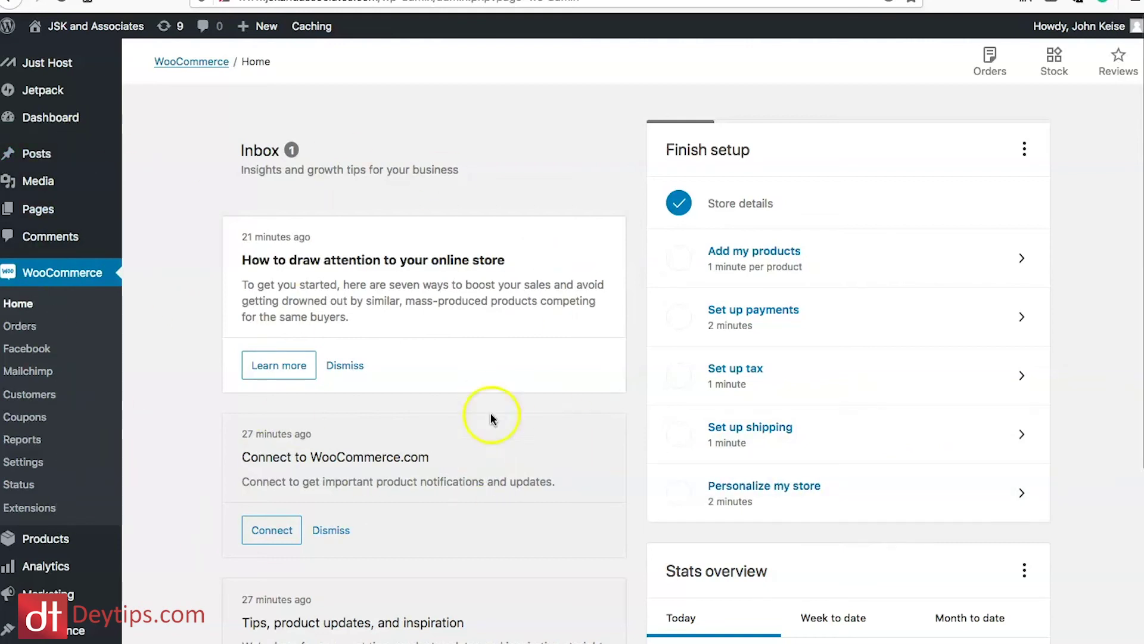
# Step: Choose 'Add my products' in the Finish setup card
pyautogui.click(828, 264)
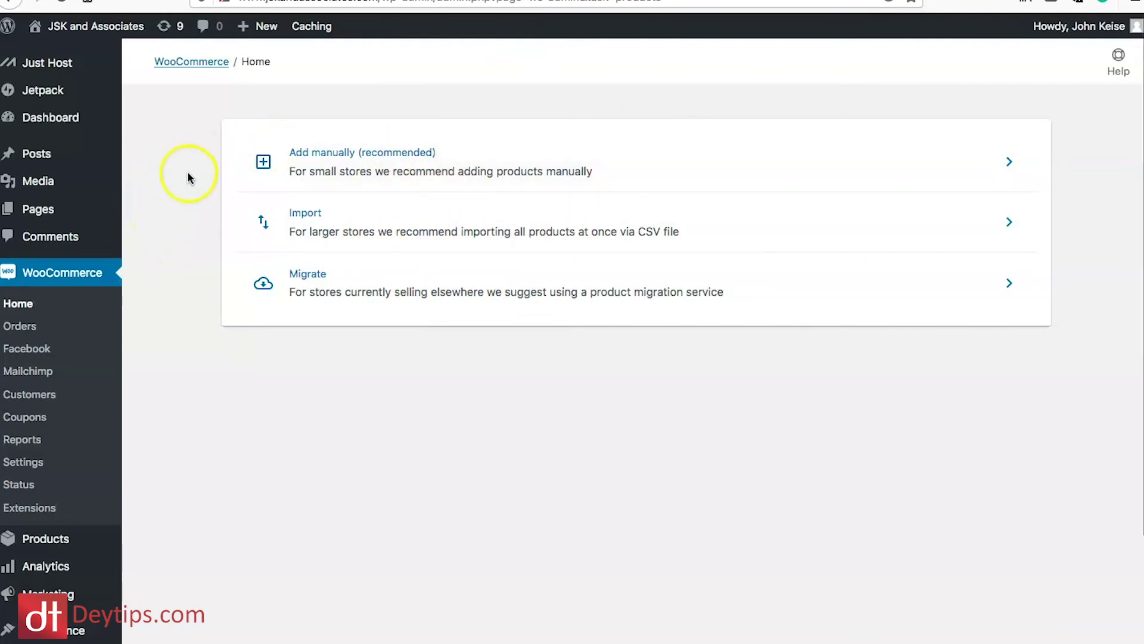
# Step: Show All Pages and scroll the 15-page list, starting with Business Plan Guidelines And Templates
pyautogui.moveTo(50, 211)
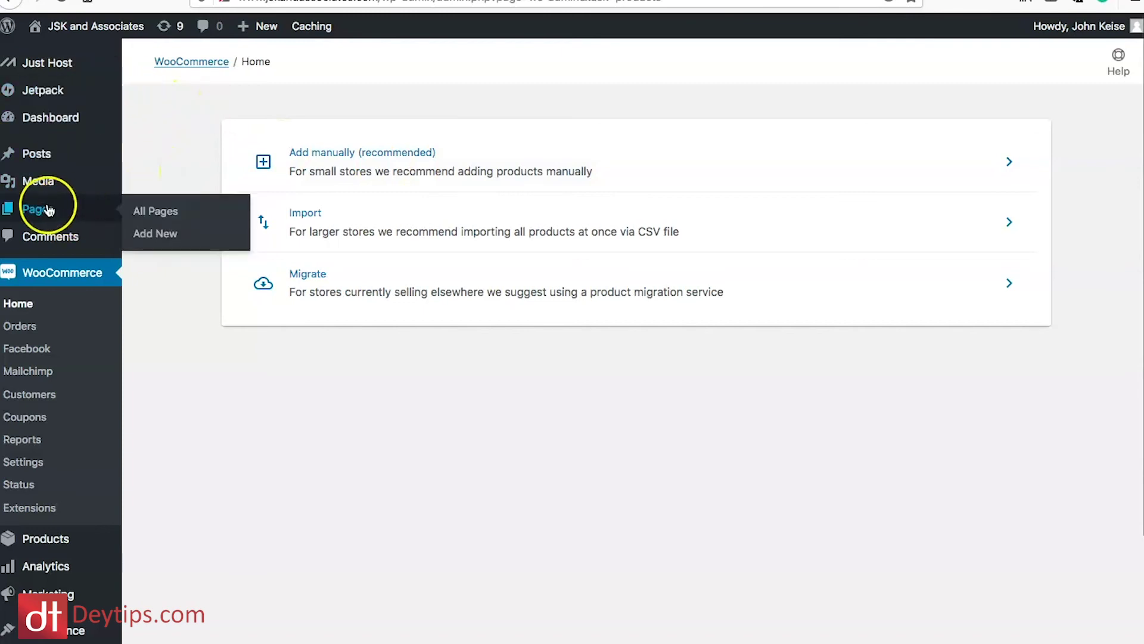
pyautogui.click(152, 213)
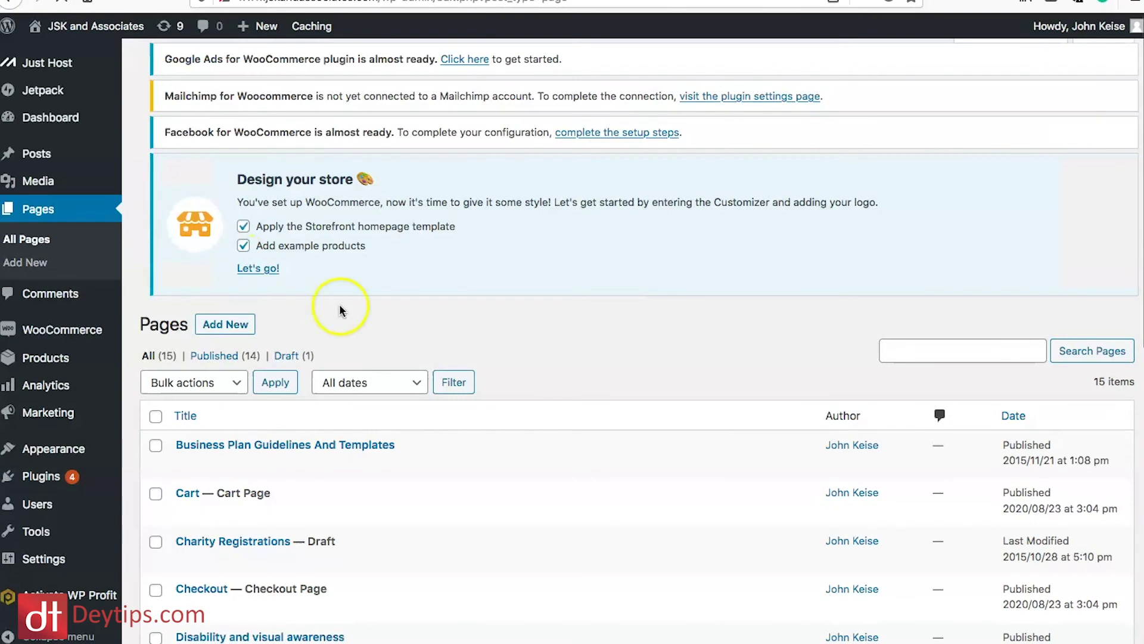
pyautogui.scroll(-10, 723, 375)
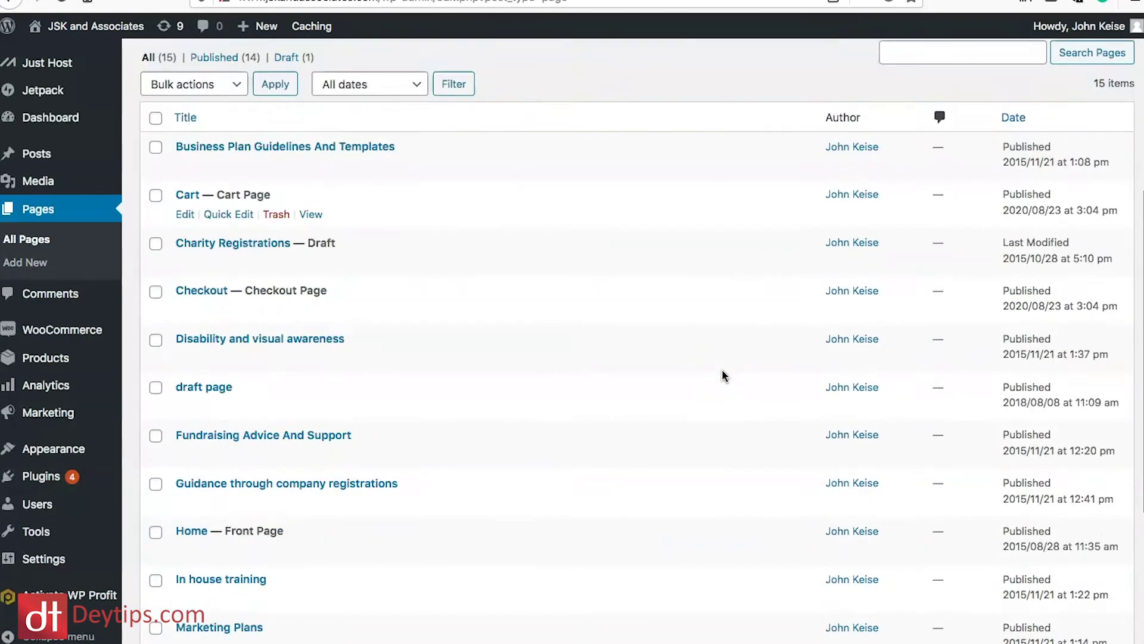
pyautogui.scroll(10, 723, 374)
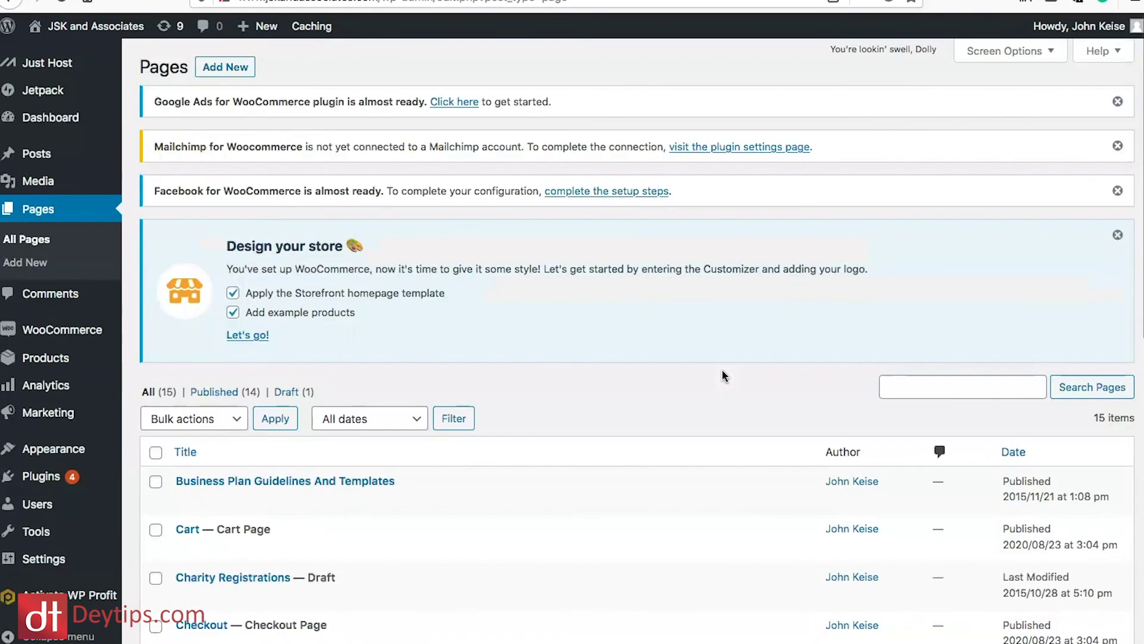